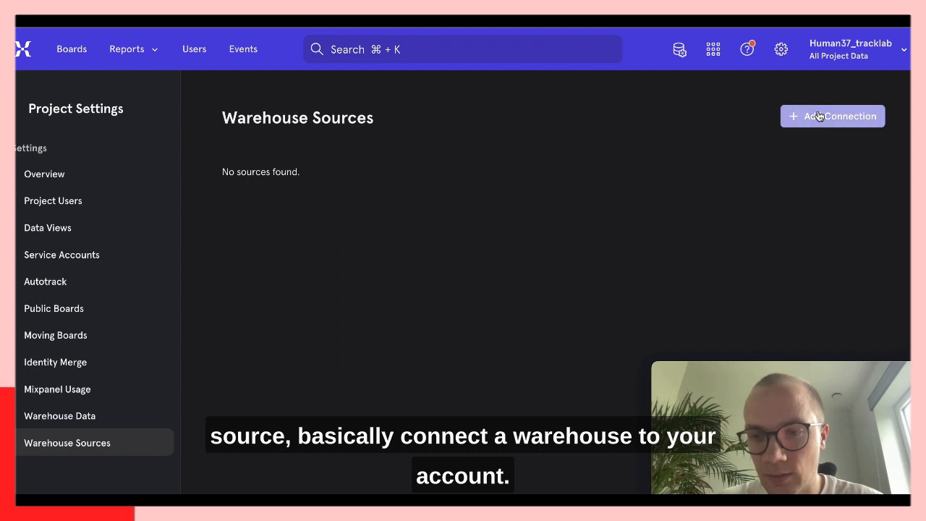
- Start a new BigQuery warehouse connection and set its GCP project to cedric-sandbox
{"action": "left_click", "coordinate": [819, 117]}
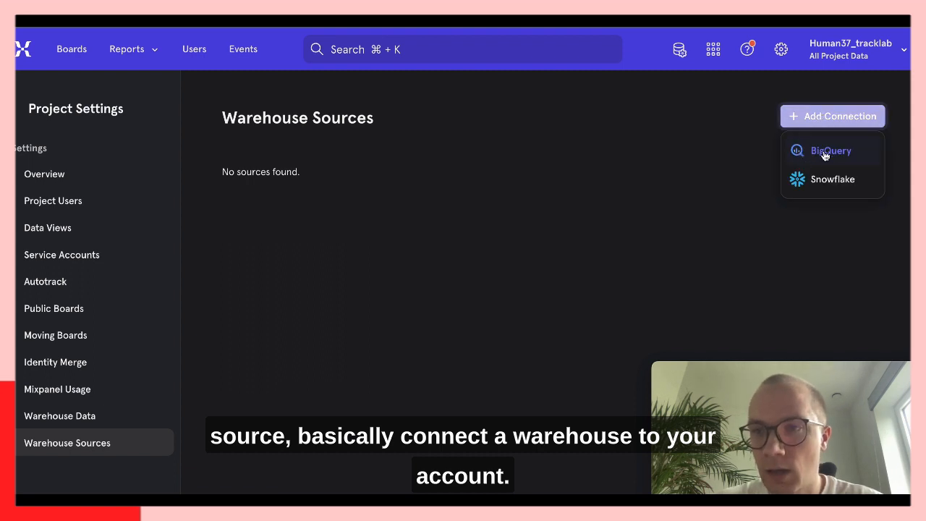
{"action": "left_click", "coordinate": [823, 150]}
{"action": "left_click", "coordinate": [423, 220]}
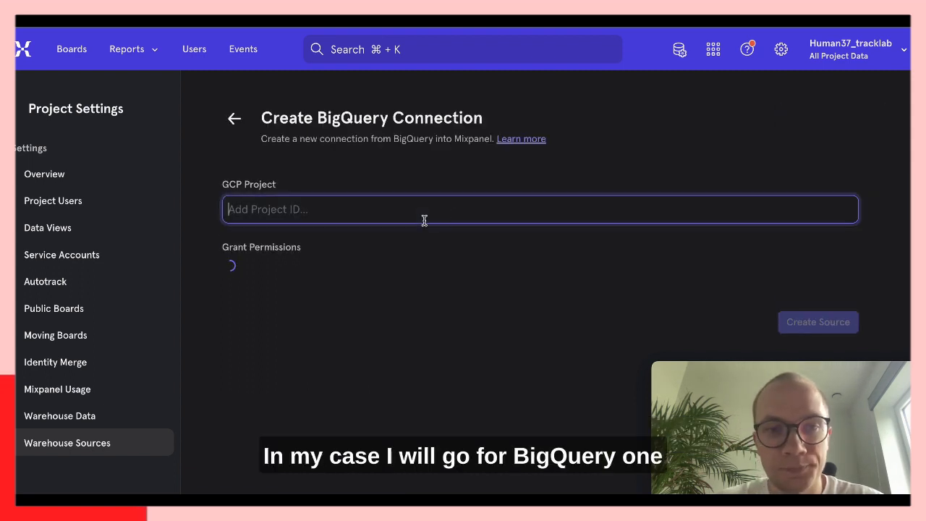
{"action": "type", "text": "cedric-sandbox"}
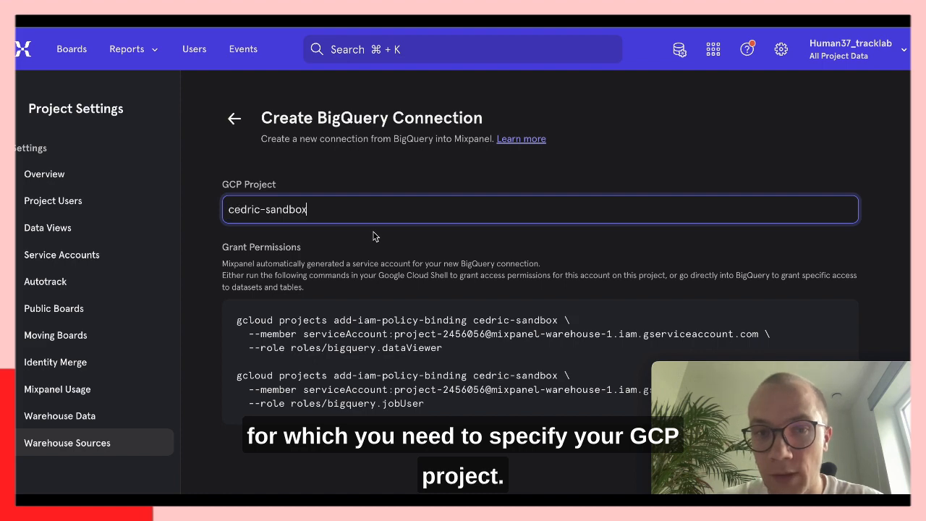
{"action": "left_click", "coordinate": [380, 259]}
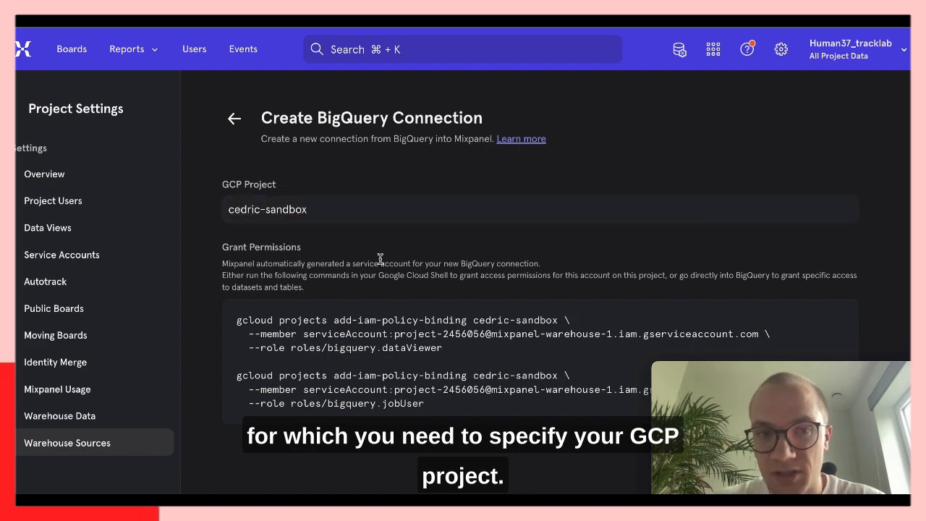
- Copy the generated gcloud permission commands and run them in Google Cloud's Cloud Shell, authorizing the shell to use the account credentials
{"action": "scroll", "coordinate": [383, 264], "scroll_direction": "down", "scroll_amount": 1}
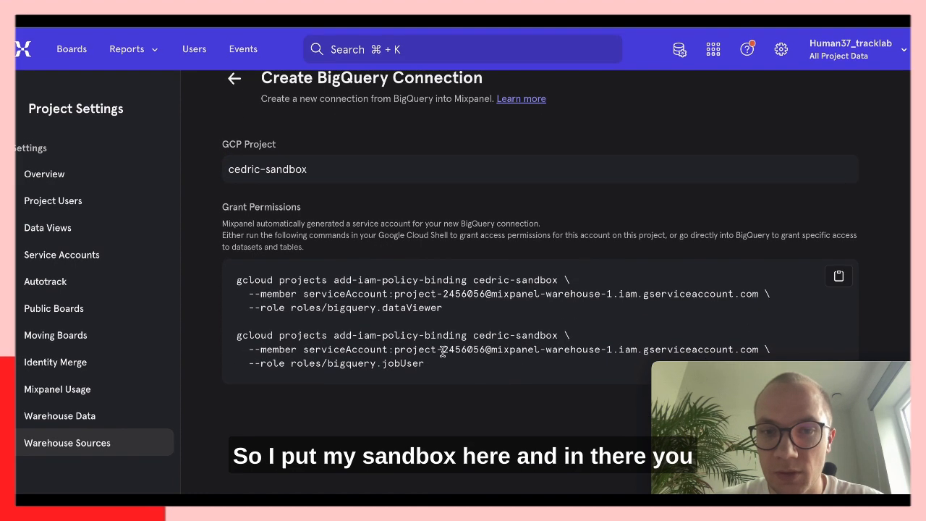
{"action": "left_click", "coordinate": [839, 278]}
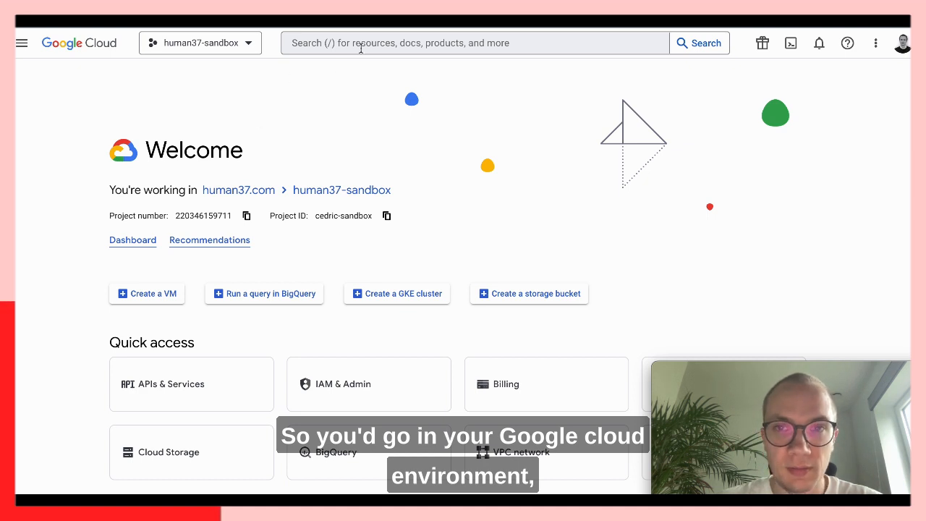
{"action": "left_click", "coordinate": [800, 45]}
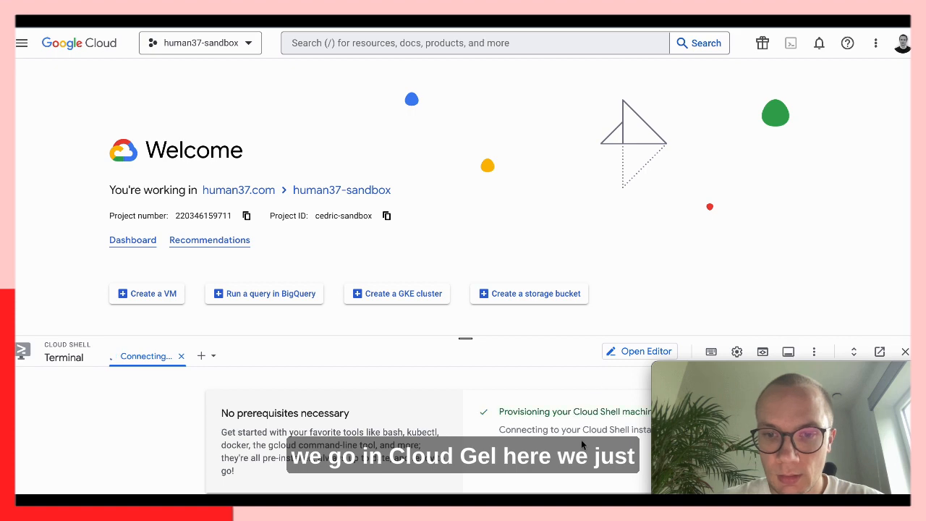
{"action": "key", "text": "ctrl+v"}
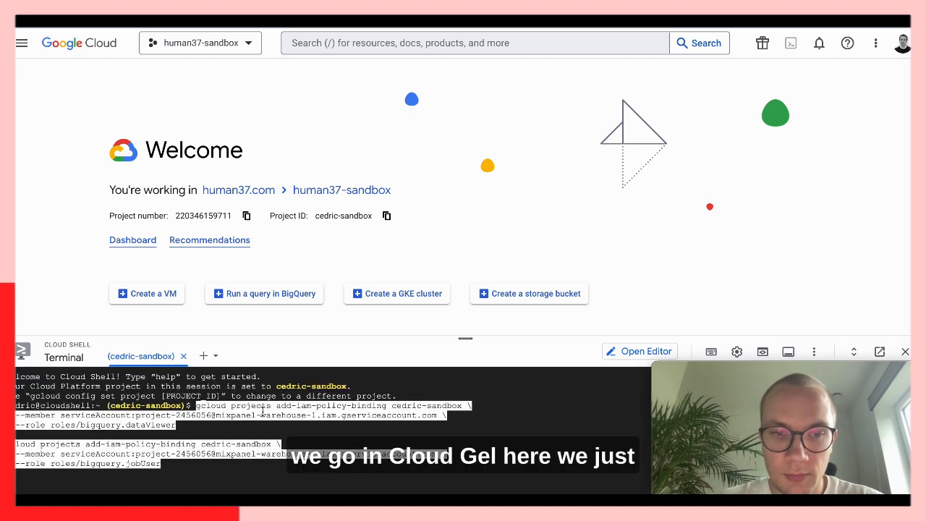
{"action": "key", "text": "Return"}
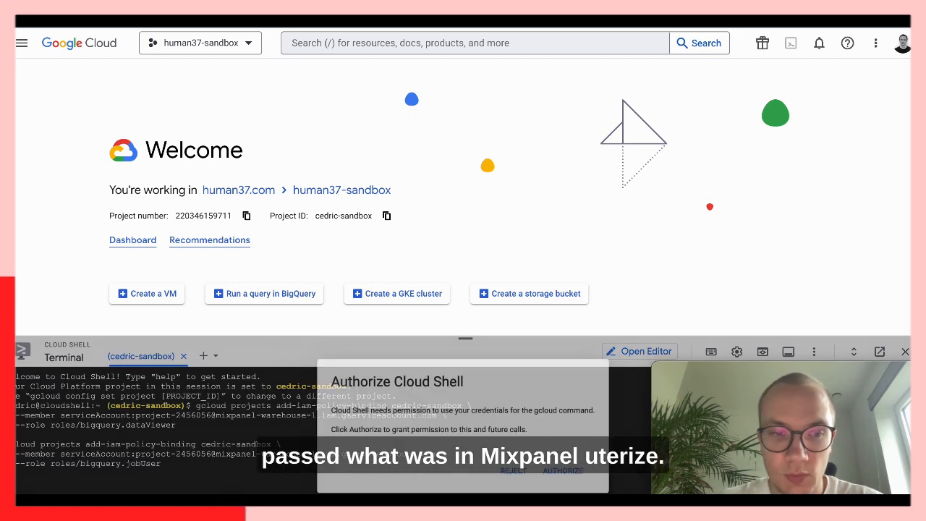
{"action": "left_click", "coordinate": [556, 476]}
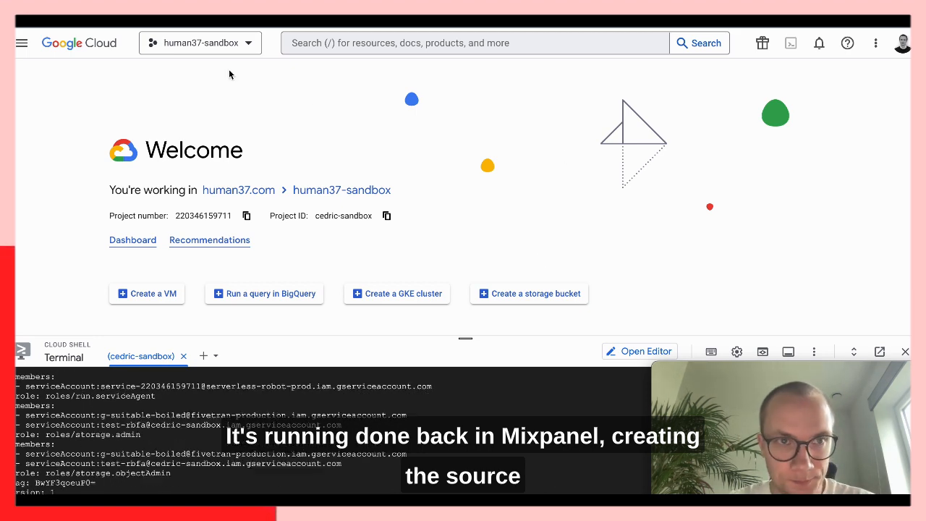
- Switch back to Mixpanel, create the BigQuery source, and open the project's Warehouse Data page
{"action": "left_click", "coordinate": [223, 20]}
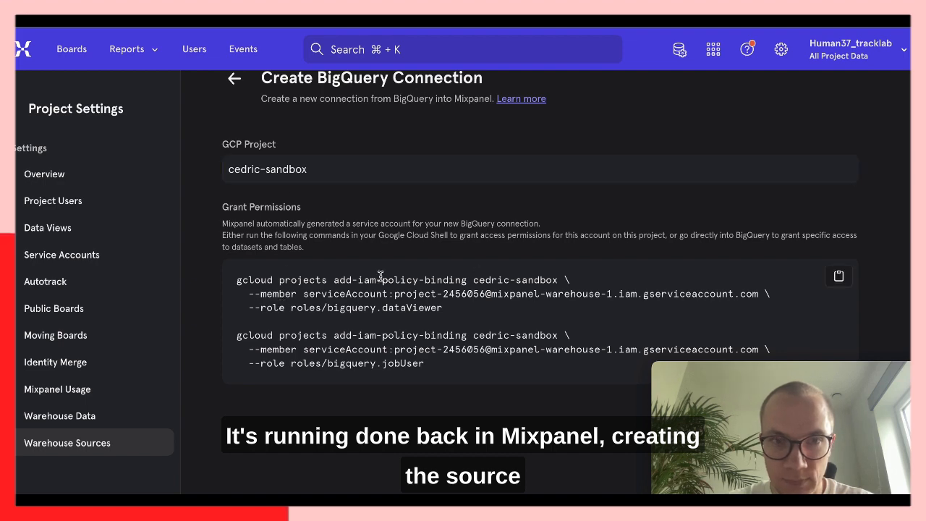
{"action": "scroll", "coordinate": [378, 221], "scroll_direction": "up", "scroll_amount": 1}
{"action": "scroll", "coordinate": [380, 277], "scroll_direction": "down", "scroll_amount": 1}
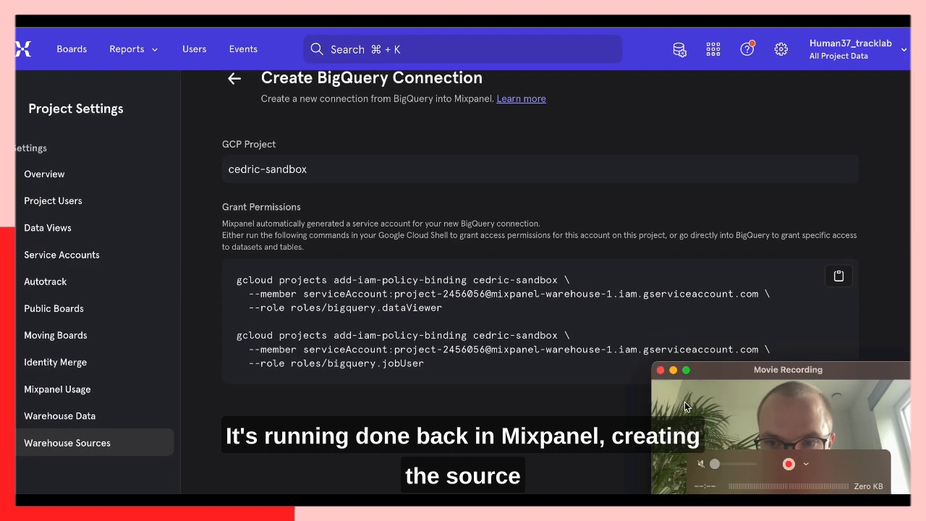
{"action": "left_click_drag", "start_coordinate": [684, 402], "coordinate": [685, 260]}
{"action": "left_click", "coordinate": [794, 425]}
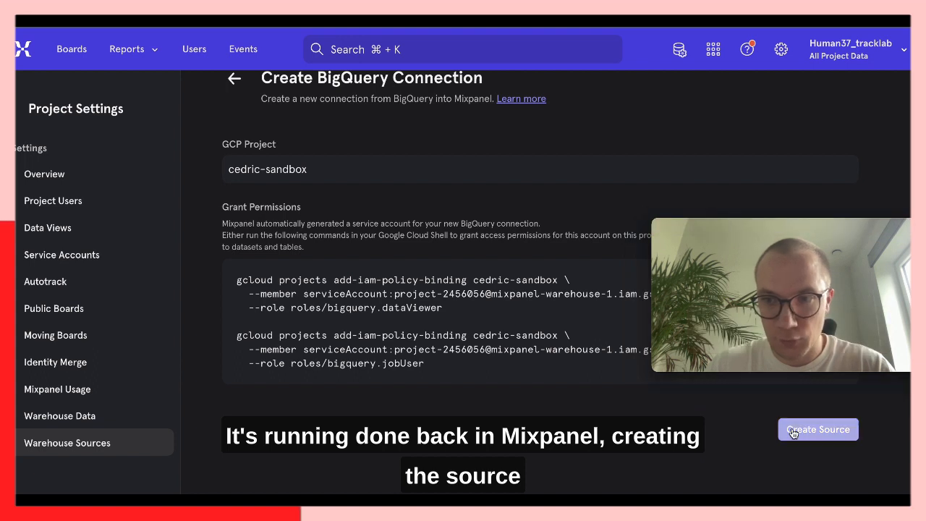
{"action": "left_click_drag", "start_coordinate": [802, 266], "coordinate": [803, 409]}
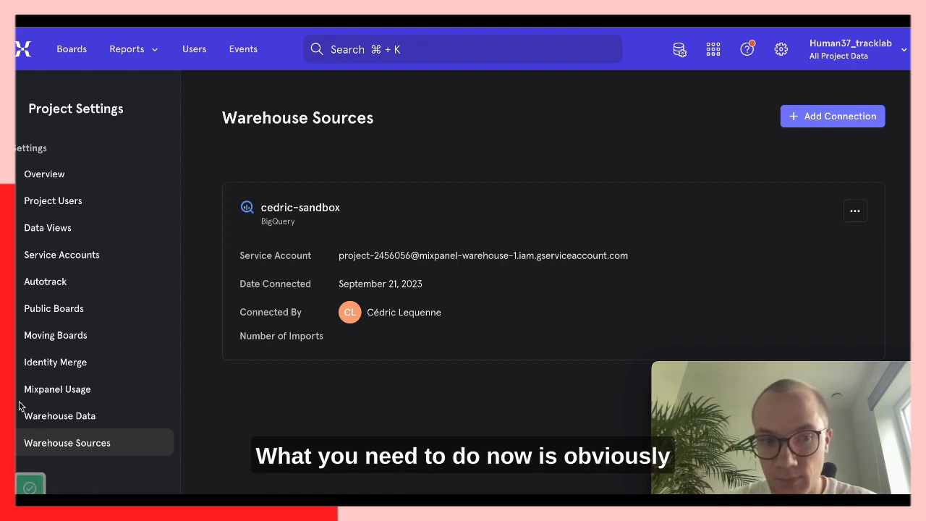
{"action": "left_click", "coordinate": [43, 417]}
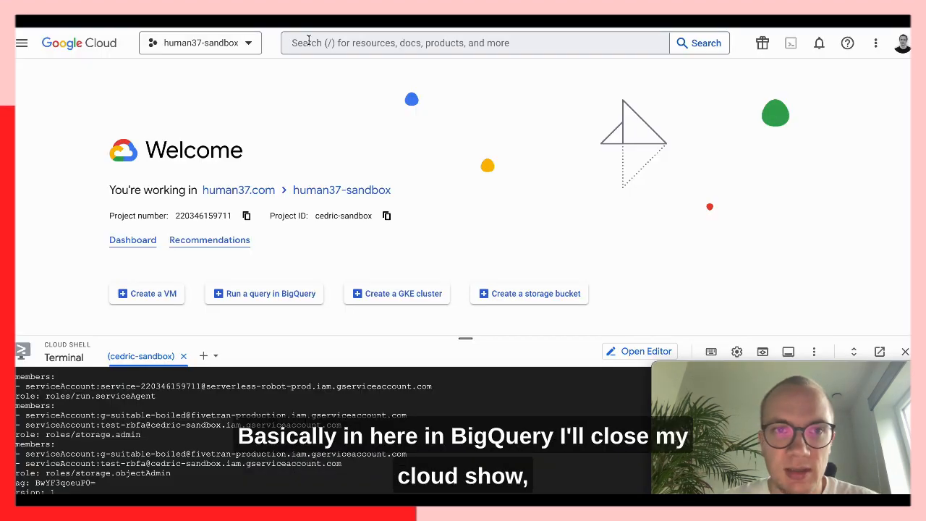
- Find BigQuery through the console search, open its workspace, and close the Cloud Shell terminal
{"action": "left_click", "coordinate": [308, 42]}
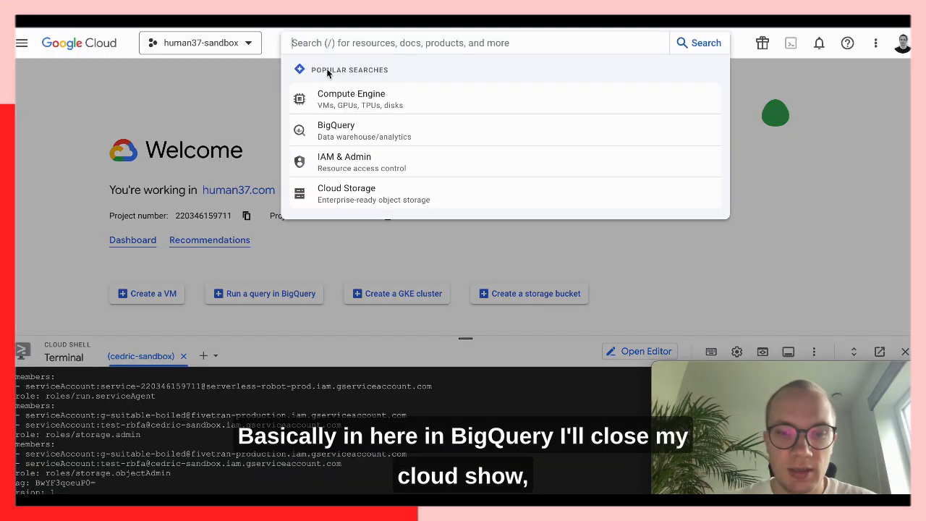
{"action": "type", "text": "bigtable"}
{"action": "key", "text": "BackSpace"}
{"action": "key", "text": "BackSpace"}
{"action": "key", "text": "BackSpace"}
{"action": "key", "text": "BackSpace"}
{"action": "key", "text": "BackSpace"}
{"action": "type", "text": "query"}
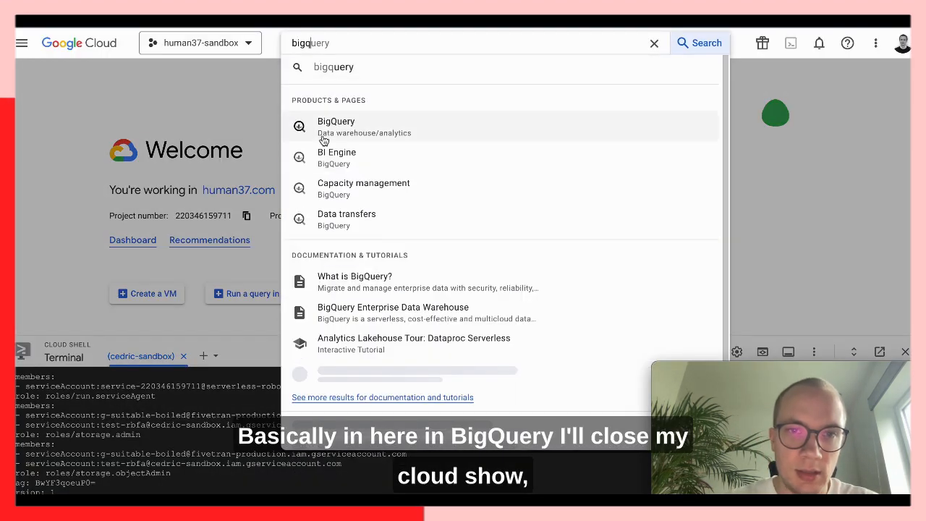
{"action": "left_click", "coordinate": [351, 132]}
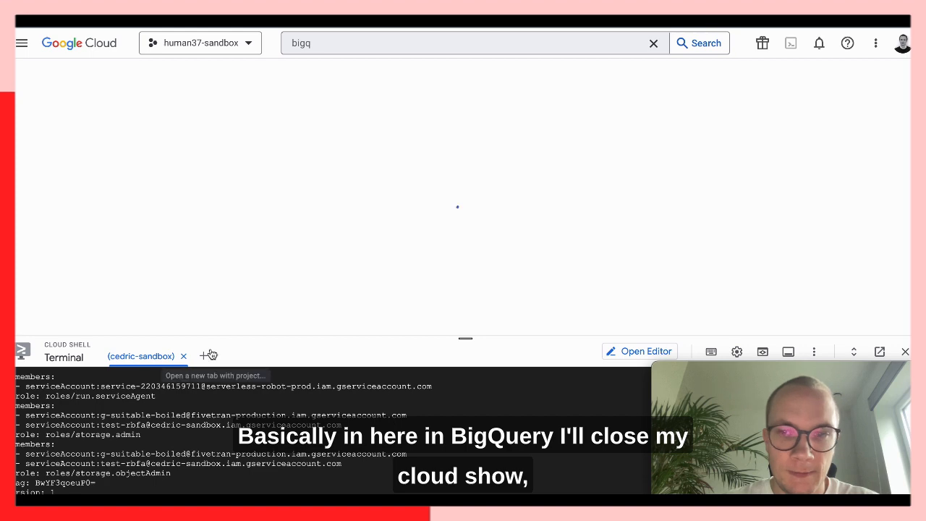
{"action": "left_click", "coordinate": [906, 354]}
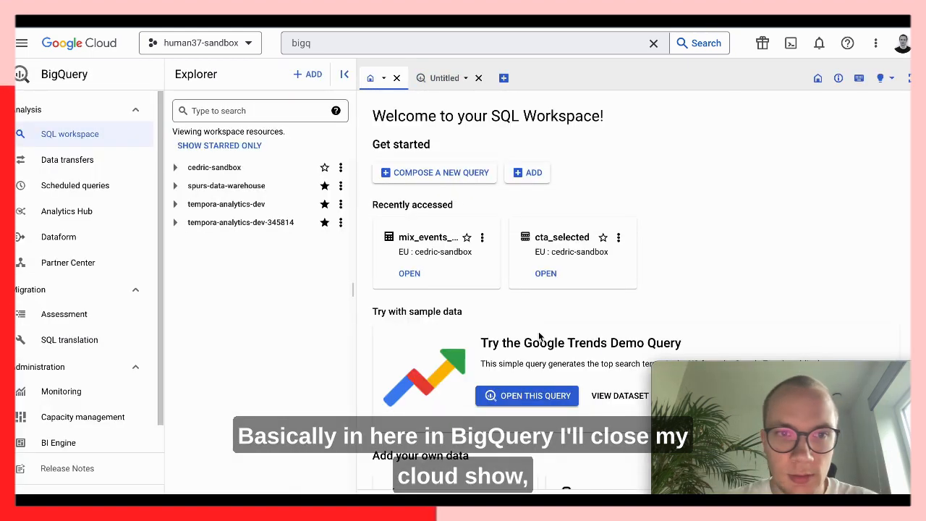
- Open the mix_events_sample table in the mixpanel_warehouse_dummy dataset of the cedric-sandbox project
{"action": "left_click", "coordinate": [174, 167]}
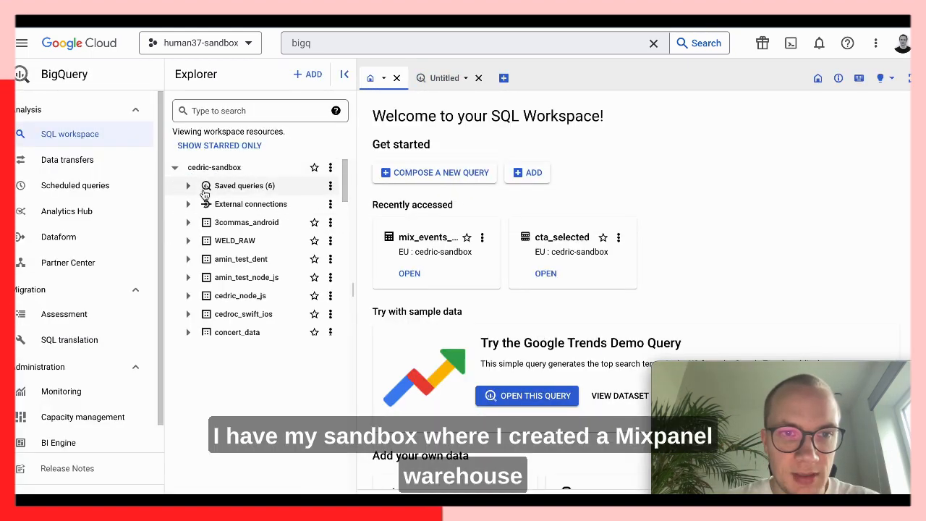
{"action": "scroll", "coordinate": [207, 295], "scroll_direction": "down", "scroll_amount": 1}
{"action": "scroll", "coordinate": [208, 294], "scroll_direction": "down", "scroll_amount": 5}
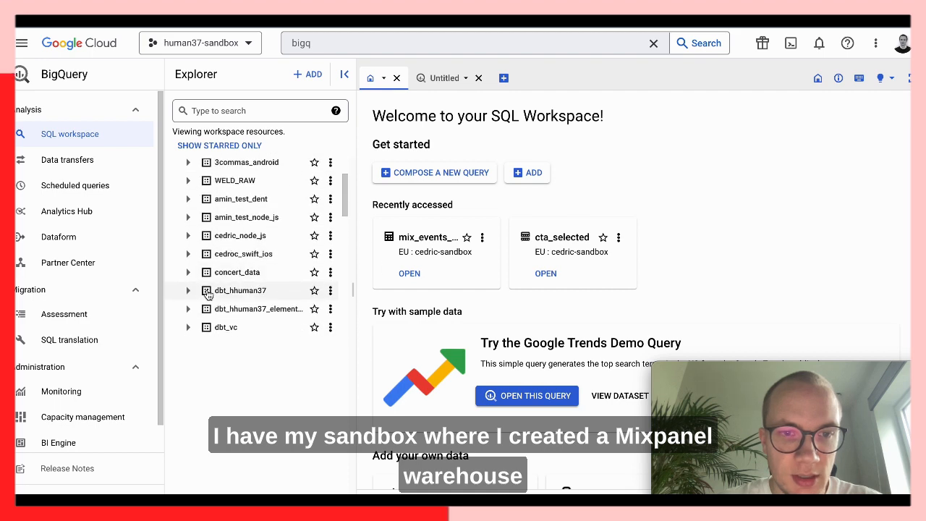
{"action": "scroll", "coordinate": [208, 294], "scroll_direction": "down", "scroll_amount": 3}
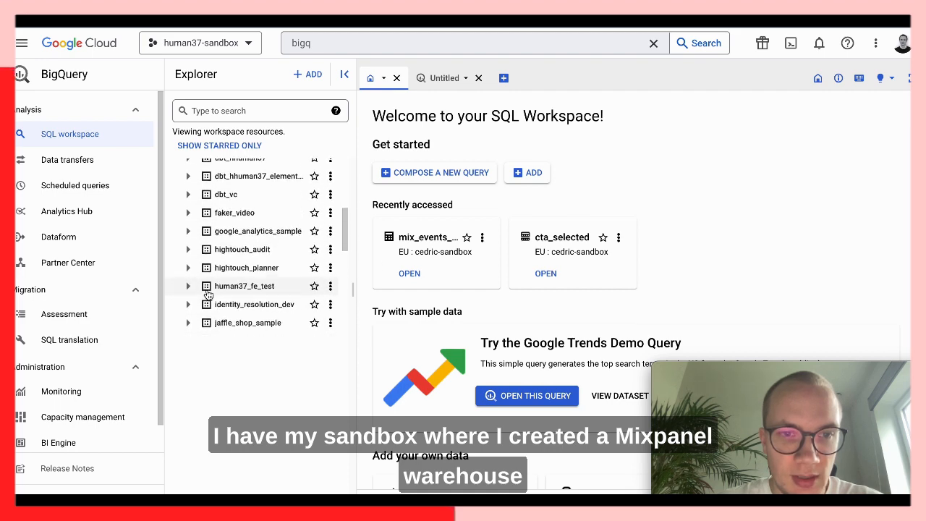
{"action": "scroll", "coordinate": [207, 294], "scroll_direction": "down", "scroll_amount": 1}
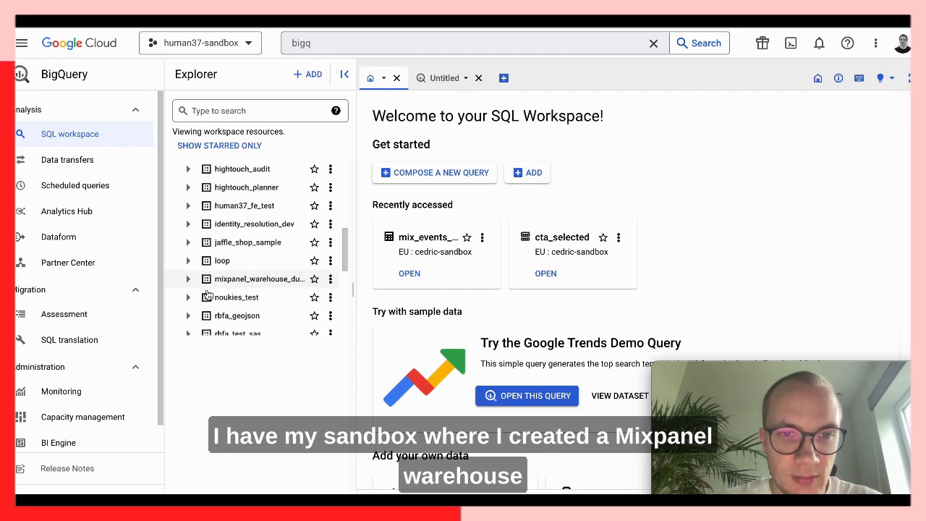
{"action": "left_click", "coordinate": [188, 277]}
{"action": "left_click", "coordinate": [249, 278]}
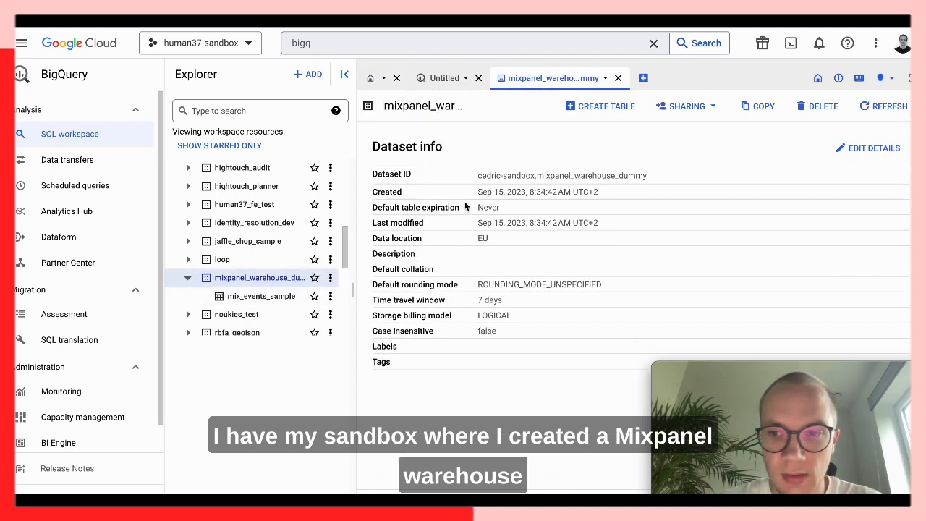
{"action": "left_click", "coordinate": [264, 297]}
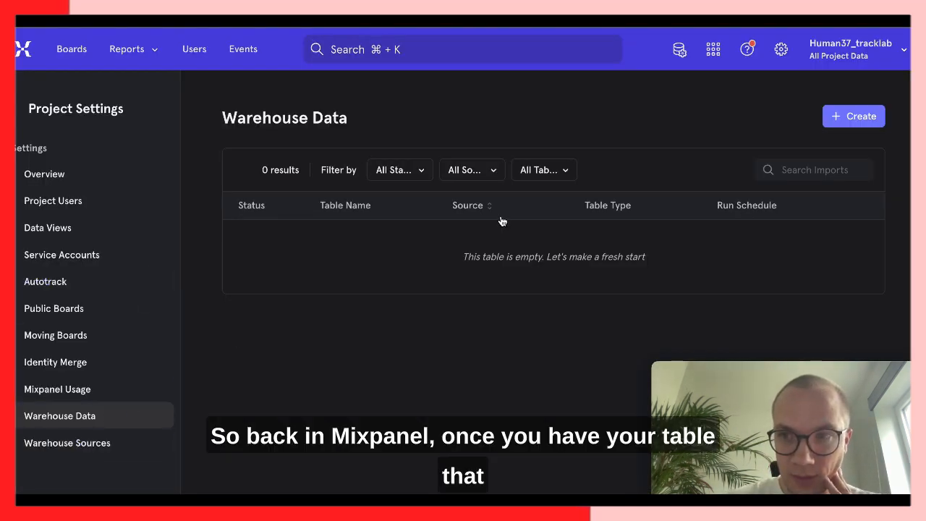
- Create a new event table in Warehouse Data with cedric-sandbox as its source
{"action": "left_click", "coordinate": [859, 128]}
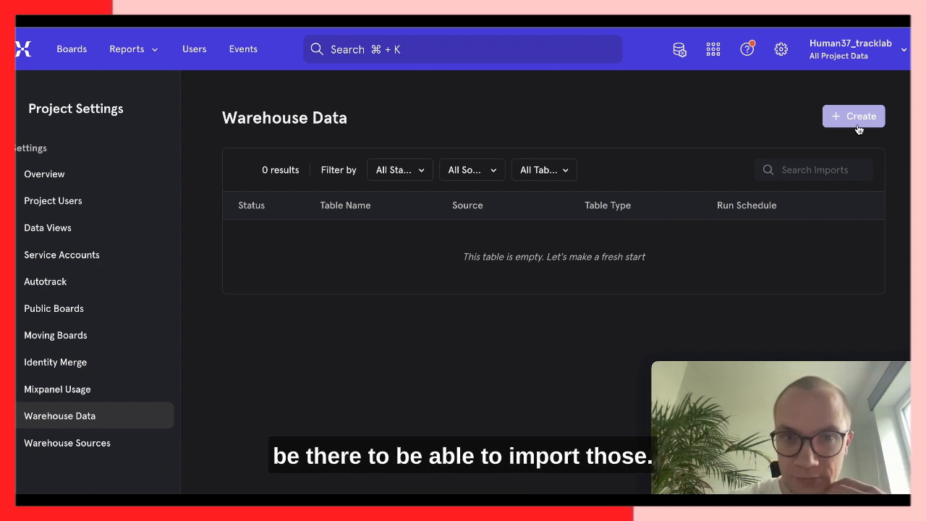
{"action": "left_click", "coordinate": [859, 128]}
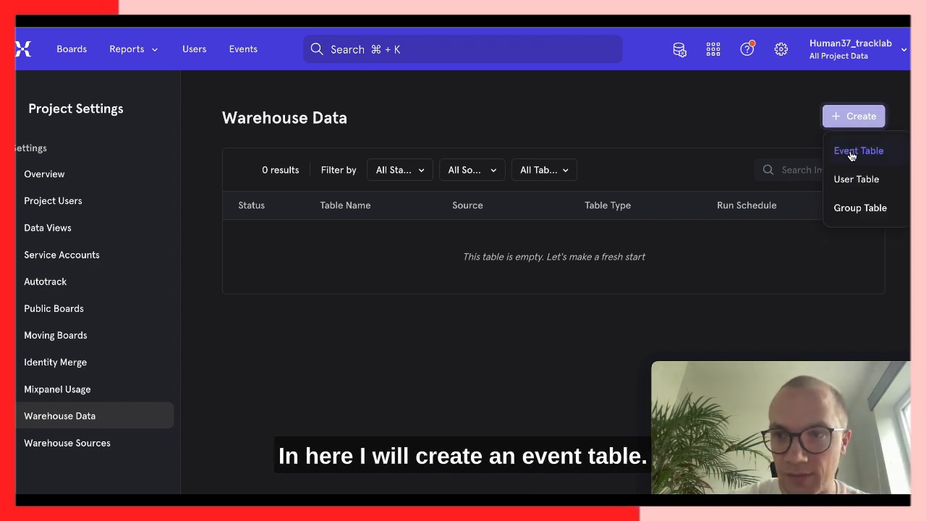
{"action": "left_click", "coordinate": [856, 154]}
{"action": "left_click", "coordinate": [196, 176]}
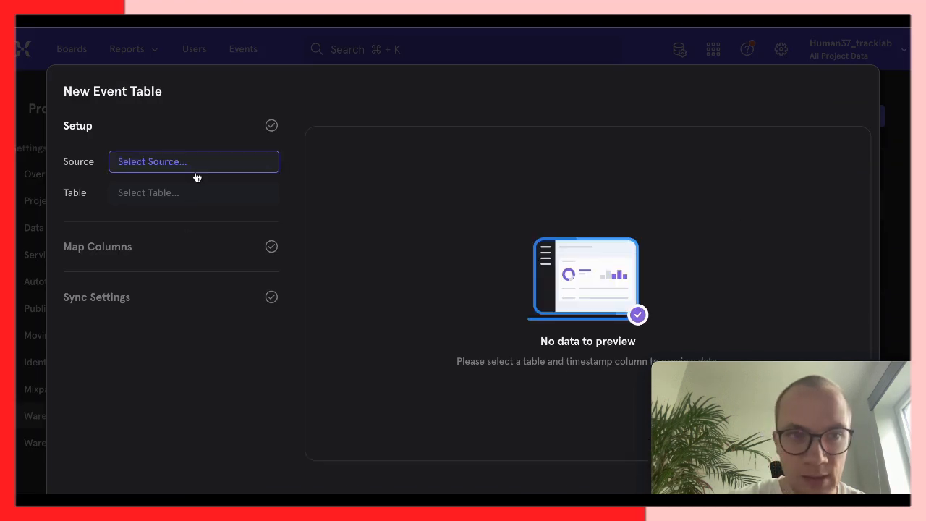
{"action": "left_click", "coordinate": [181, 199]}
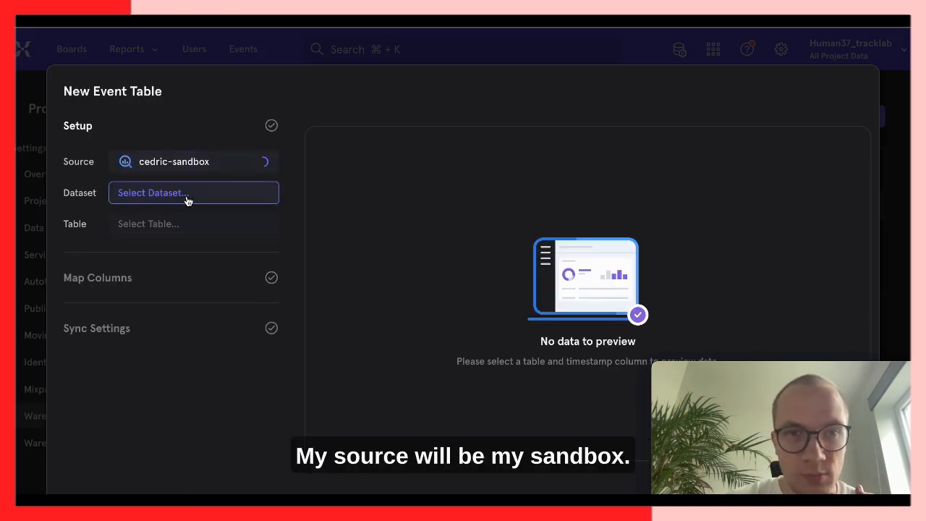
- Set the event table's dataset to mixpanel_warehouse_dummy and its table to mix_events_sample
{"action": "left_click", "coordinate": [186, 201]}
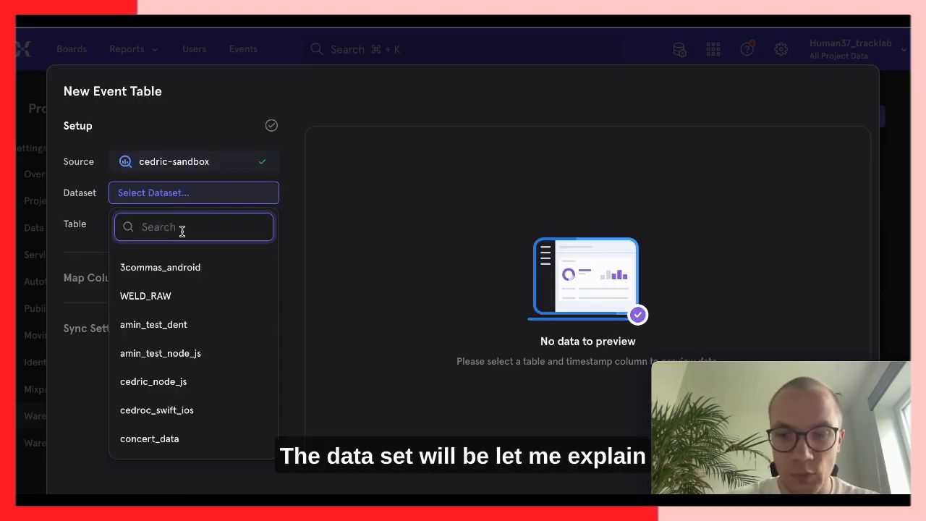
{"action": "type", "text": "mix"}
{"action": "left_click", "coordinate": [153, 268]}
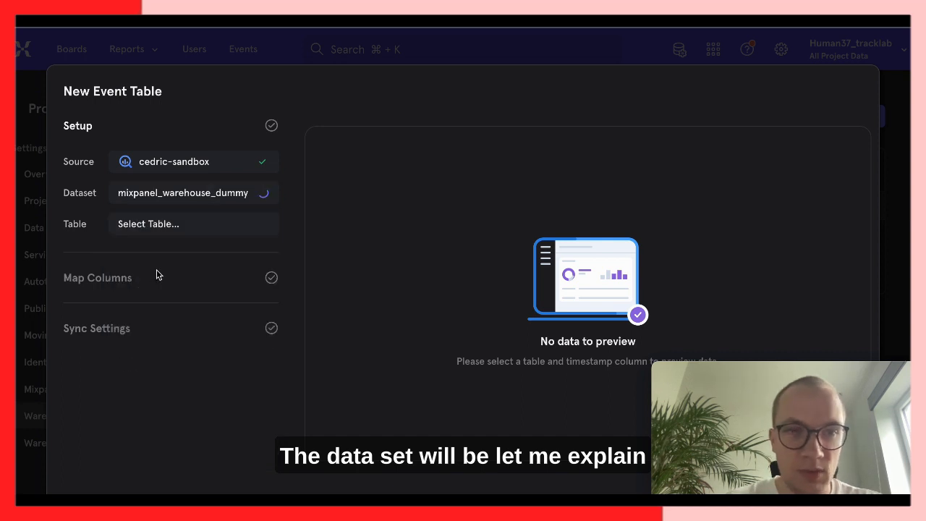
{"action": "left_click", "coordinate": [207, 227]}
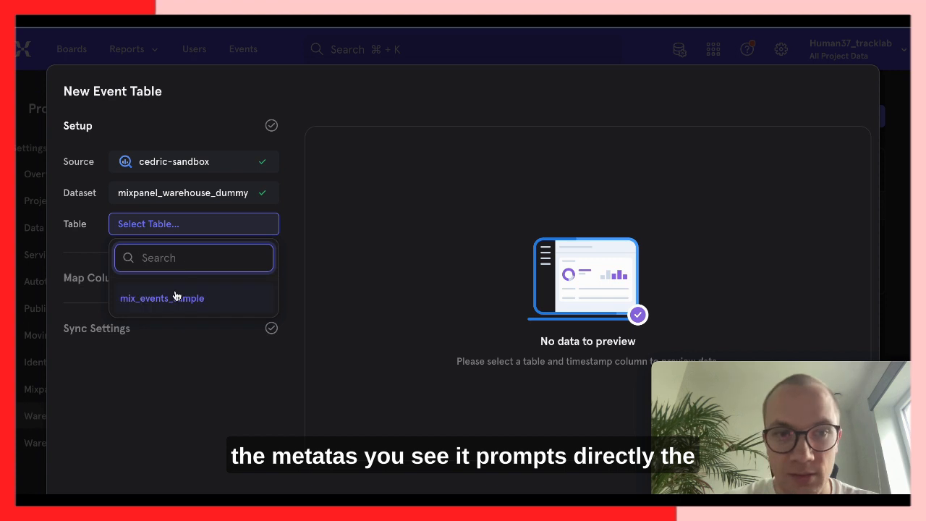
{"action": "left_click", "coordinate": [186, 297]}
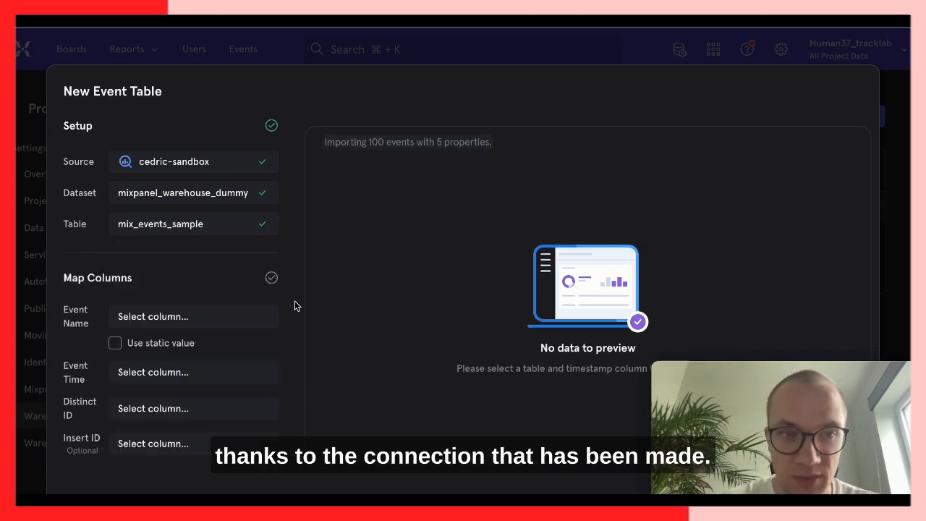
- Map the event name to the event_name column and the event time to the event_timestamp column
{"action": "scroll", "coordinate": [185, 283], "scroll_direction": "down", "scroll_amount": 1}
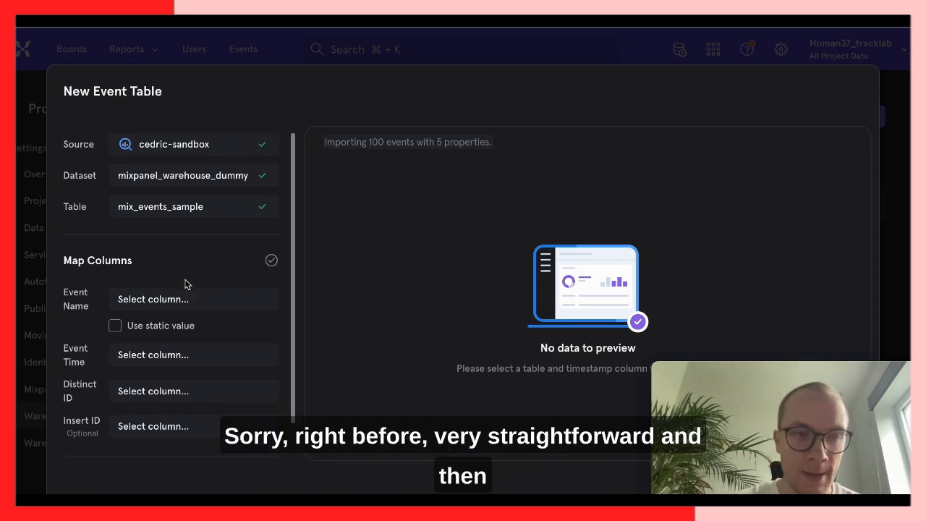
{"action": "scroll", "coordinate": [186, 283], "scroll_direction": "down", "scroll_amount": 1}
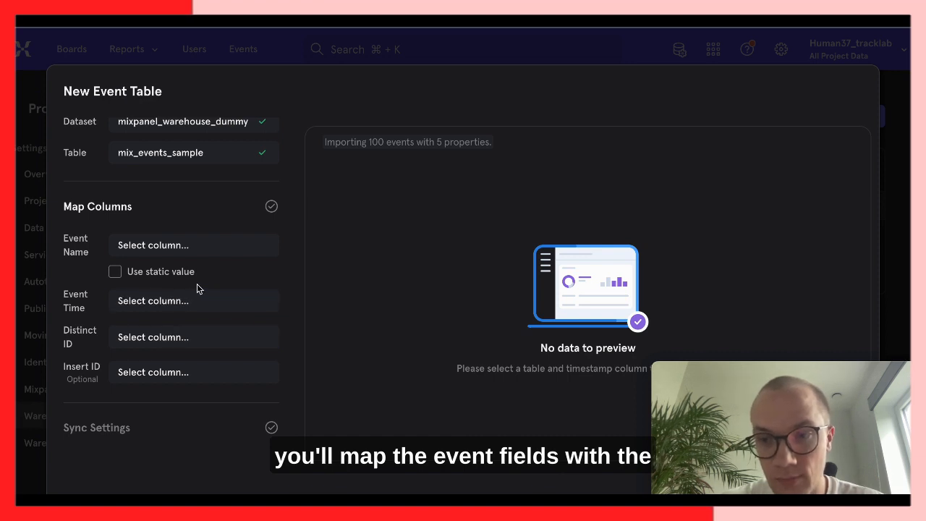
{"action": "left_click", "coordinate": [189, 246]}
{"action": "left_click", "coordinate": [188, 277]}
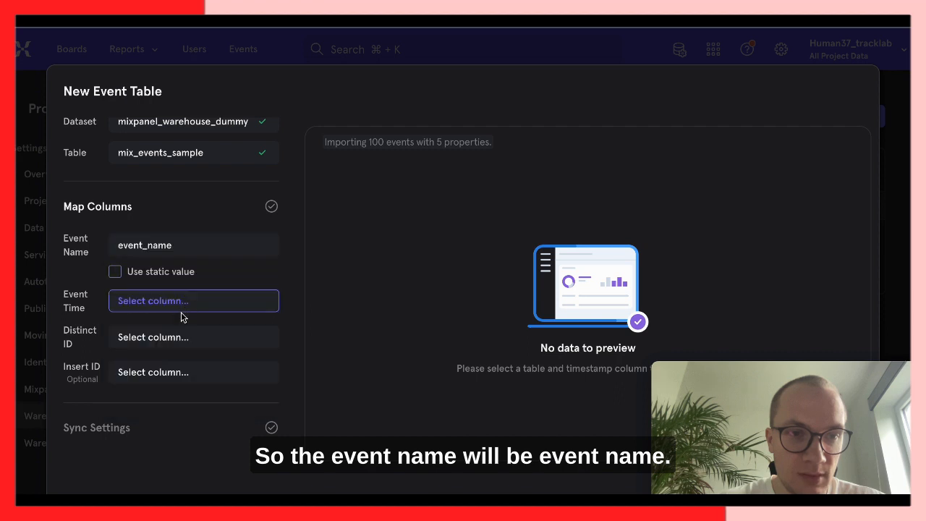
{"action": "left_click", "coordinate": [191, 308]}
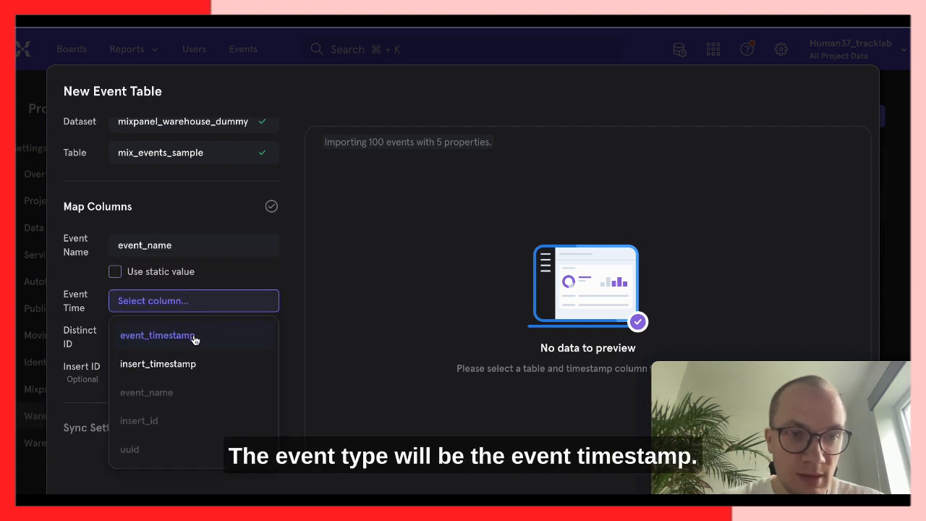
{"action": "left_click", "coordinate": [194, 336]}
- Map the distinct ID to the uuid column and the insert ID to the insert_id column
{"action": "scroll", "coordinate": [177, 334], "scroll_direction": "down", "scroll_amount": 1}
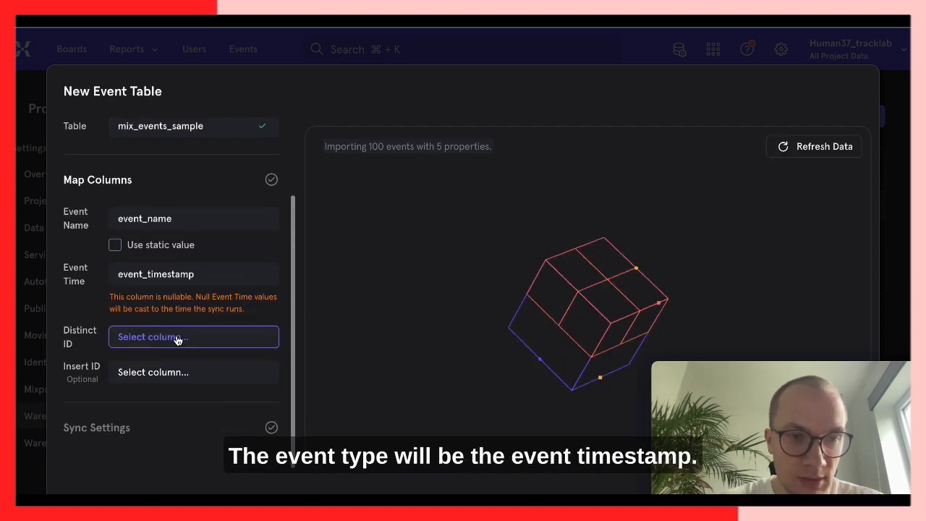
{"action": "left_click", "coordinate": [178, 338]}
{"action": "left_click", "coordinate": [152, 415]}
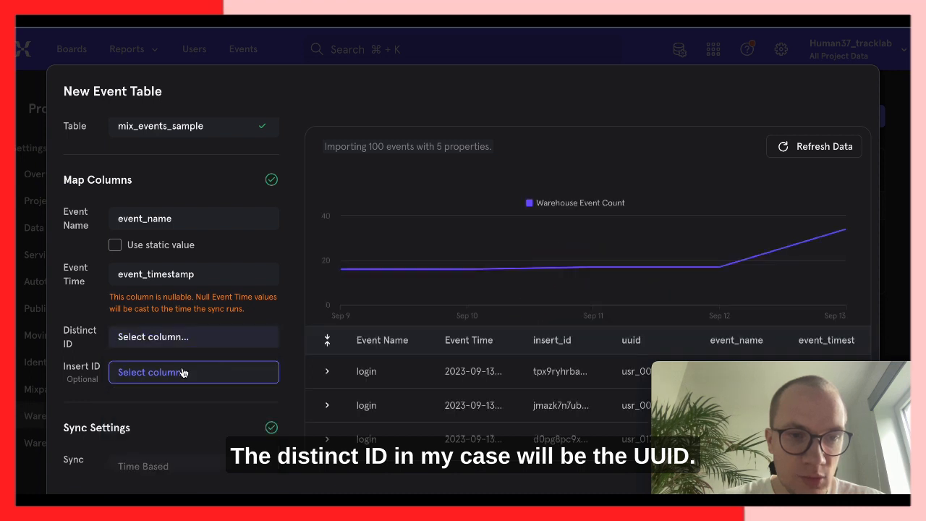
{"action": "scroll", "coordinate": [196, 345], "scroll_direction": "down", "scroll_amount": 1}
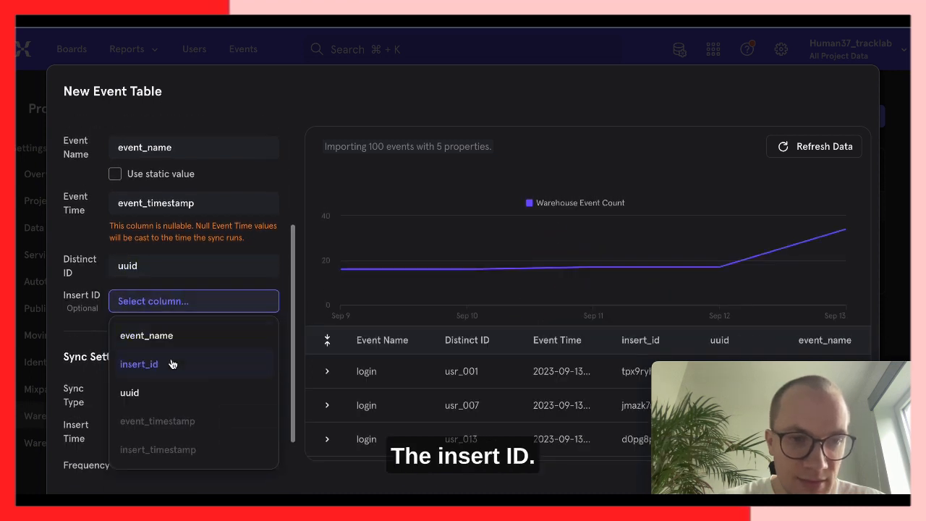
{"action": "left_click", "coordinate": [172, 363]}
- Set the sync's insert time to the insert_timestamp column
{"action": "scroll", "coordinate": [198, 321], "scroll_direction": "down", "scroll_amount": 1}
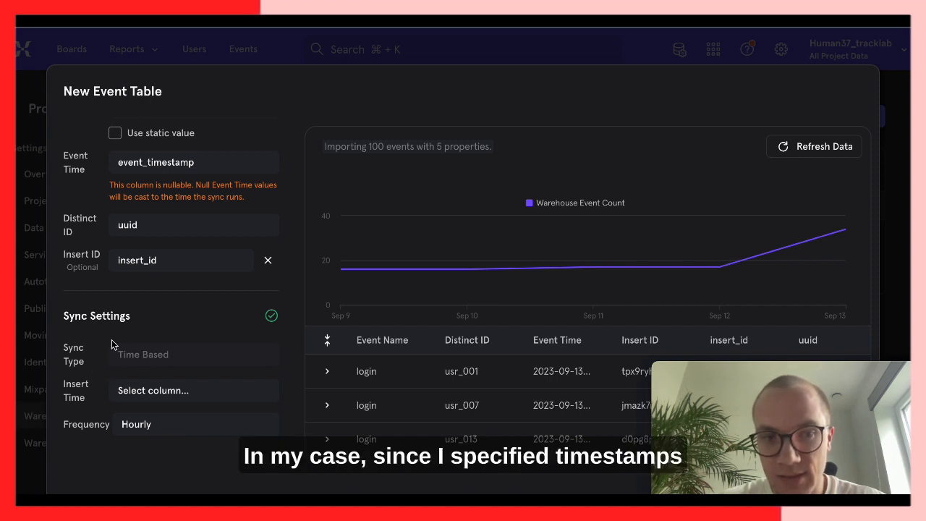
{"action": "scroll", "coordinate": [181, 229], "scroll_direction": "up", "scroll_amount": 3}
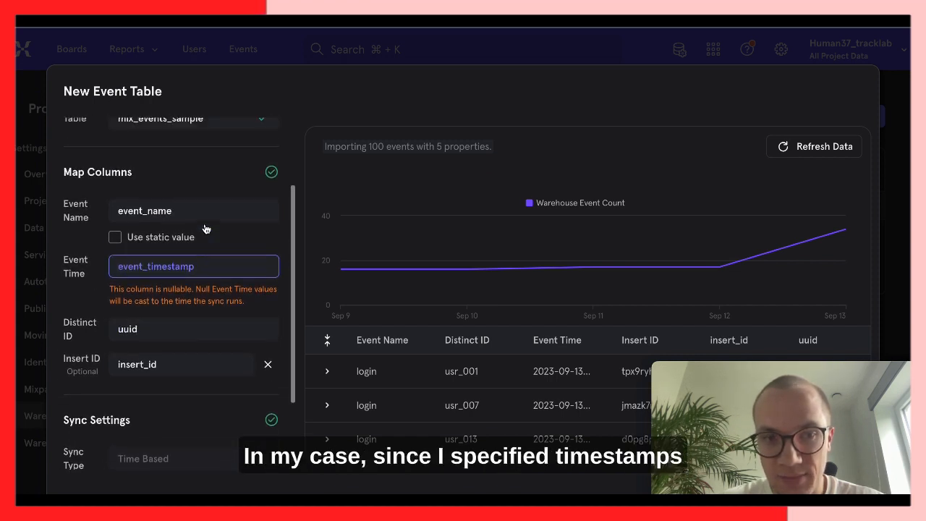
{"action": "scroll", "coordinate": [205, 229], "scroll_direction": "down", "scroll_amount": 2}
{"action": "scroll", "coordinate": [205, 228], "scroll_direction": "down", "scroll_amount": 1}
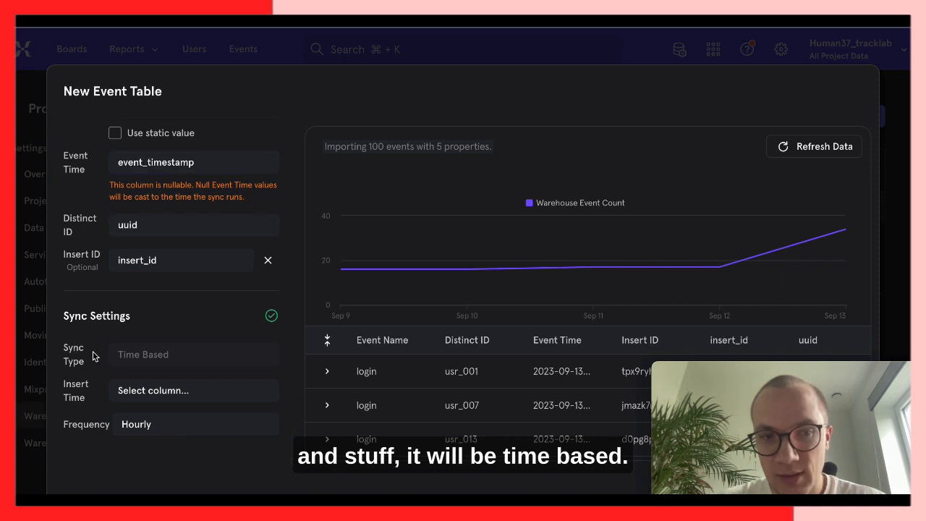
{"action": "left_click", "coordinate": [144, 393]}
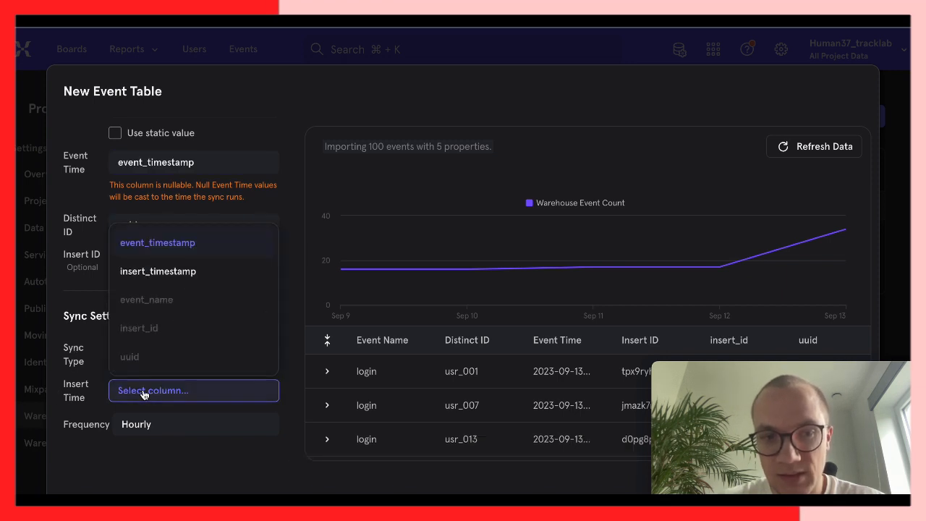
{"action": "left_click", "coordinate": [200, 269]}
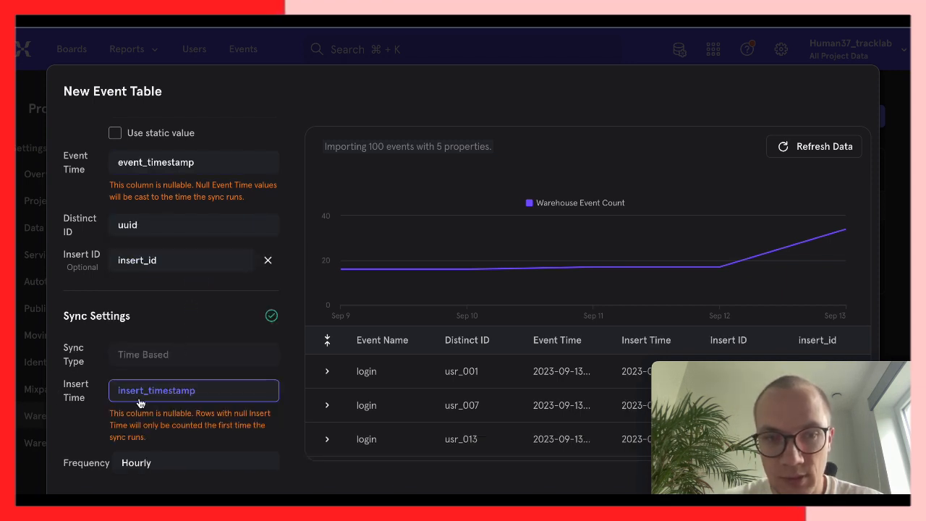
- Set the event table's sync frequency to Weekly
{"action": "scroll", "coordinate": [152, 411], "scroll_direction": "down", "scroll_amount": 1}
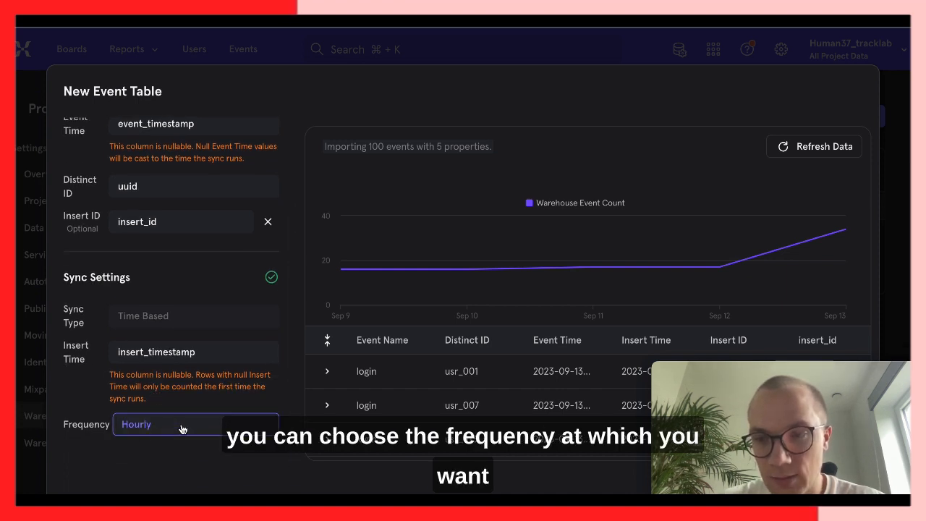
{"action": "scroll", "coordinate": [183, 429], "scroll_direction": "down", "scroll_amount": 1}
{"action": "scroll", "coordinate": [193, 413], "scroll_direction": "up", "scroll_amount": 5}
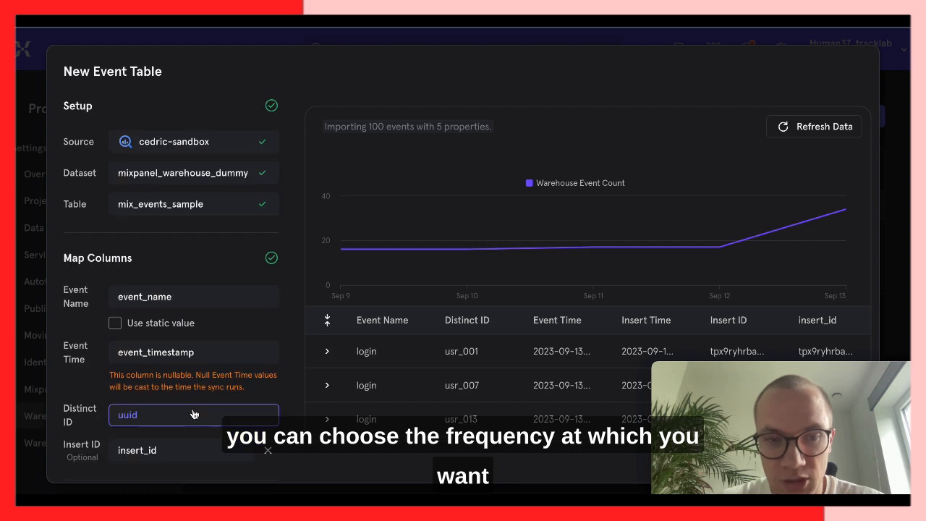
{"action": "scroll", "coordinate": [200, 459], "scroll_direction": "down", "scroll_amount": 3}
{"action": "scroll", "coordinate": [201, 404], "scroll_direction": "down", "scroll_amount": 3}
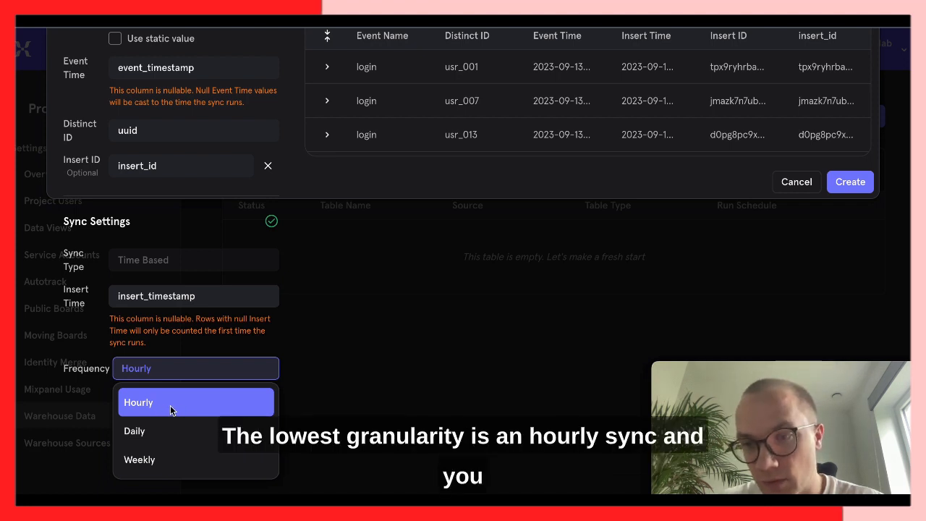
{"action": "left_click", "coordinate": [154, 454]}
{"action": "scroll", "coordinate": [231, 351], "scroll_direction": "down", "scroll_amount": 5}
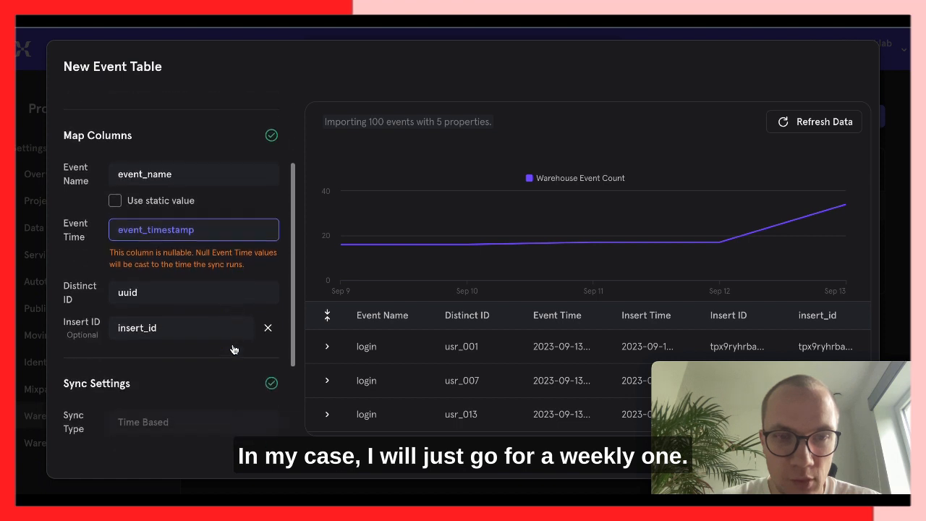
{"action": "scroll", "coordinate": [232, 343], "scroll_direction": "up", "scroll_amount": 1}
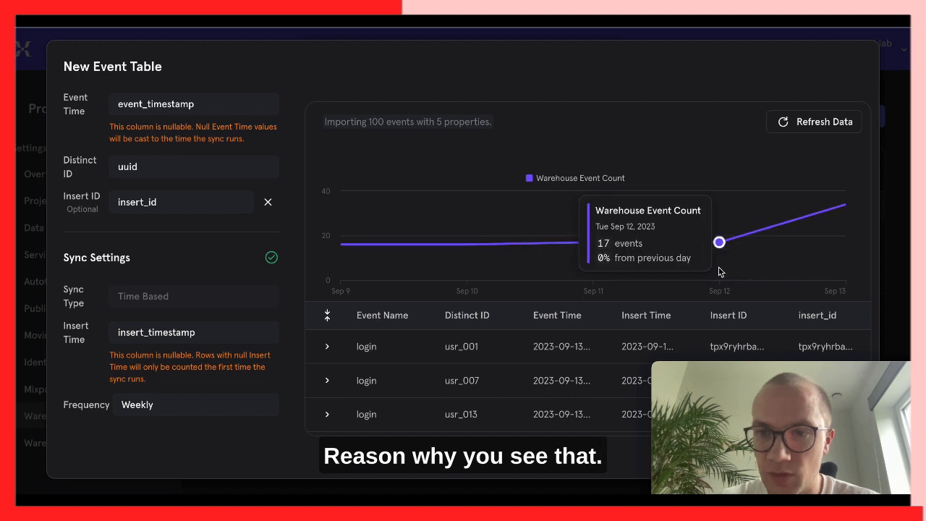
- Expand the first login event in the data preview, examine its mapped properties, and collapse it again
{"action": "scroll", "coordinate": [390, 362], "scroll_direction": "down", "scroll_amount": 1}
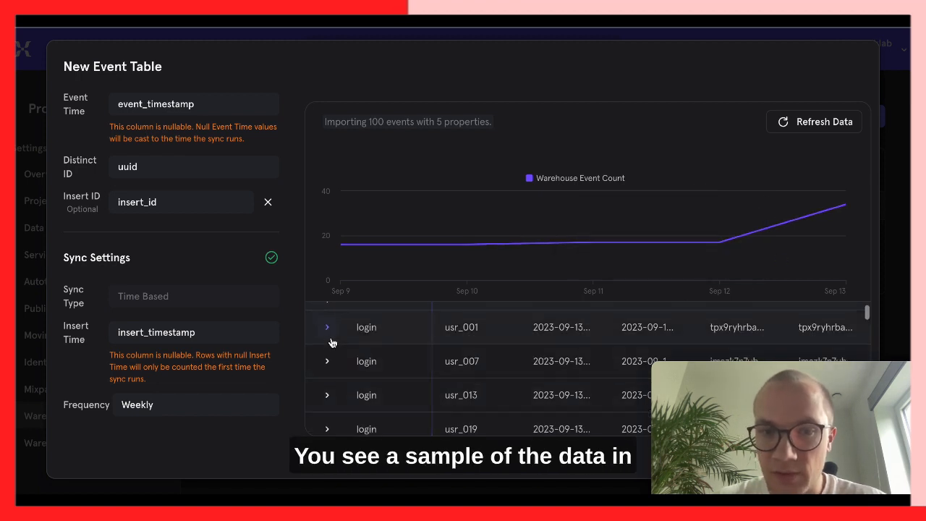
{"action": "left_click", "coordinate": [327, 334]}
{"action": "scroll", "coordinate": [407, 387], "scroll_direction": "down", "scroll_amount": 3}
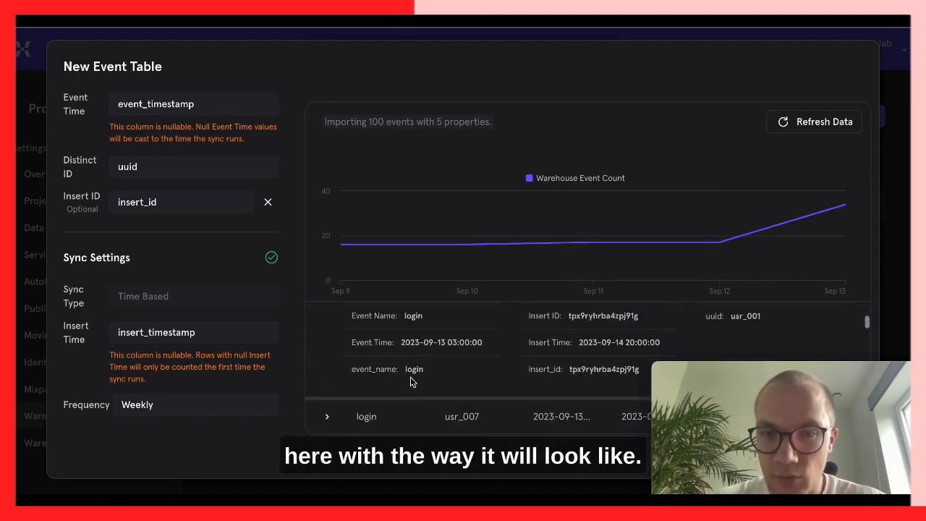
{"action": "scroll", "coordinate": [438, 362], "scroll_direction": "up", "scroll_amount": 1}
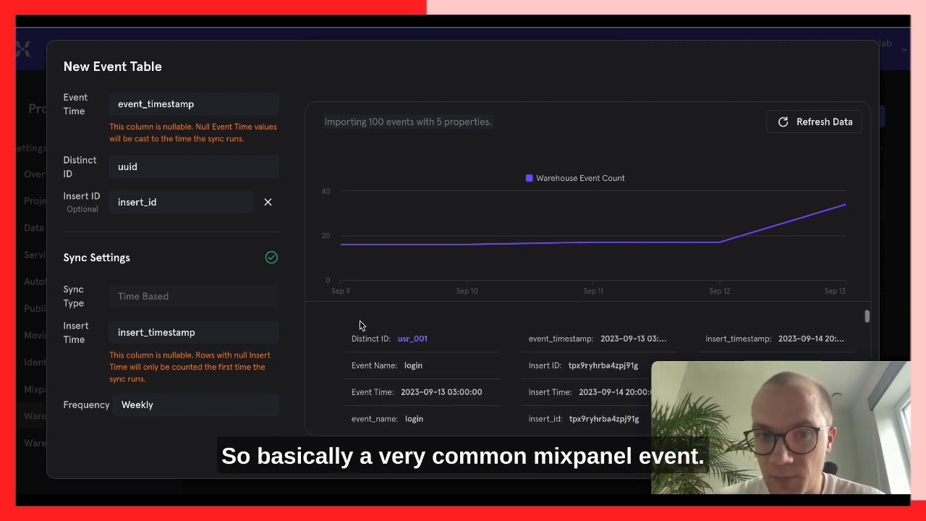
{"action": "scroll", "coordinate": [362, 324], "scroll_direction": "up", "scroll_amount": 1}
{"action": "left_click", "coordinate": [328, 312]}
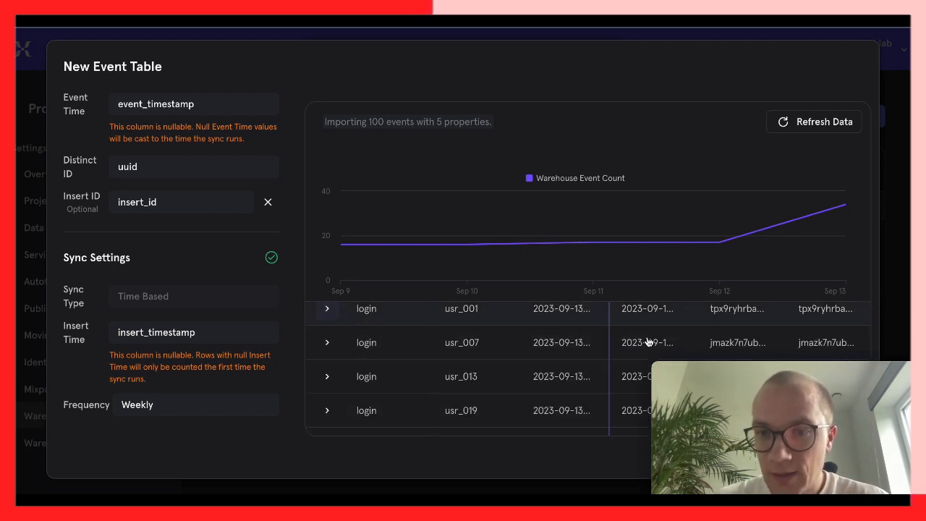
- Create the event table with the configured column mapping and sync settings
{"action": "left_click_drag", "start_coordinate": [707, 372], "coordinate": [416, 381]}
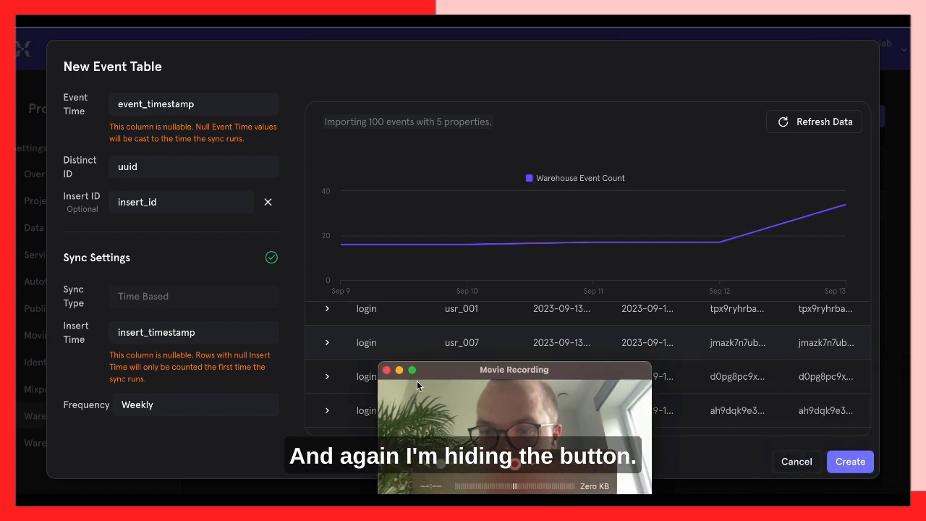
{"action": "left_click", "coordinate": [850, 462]}
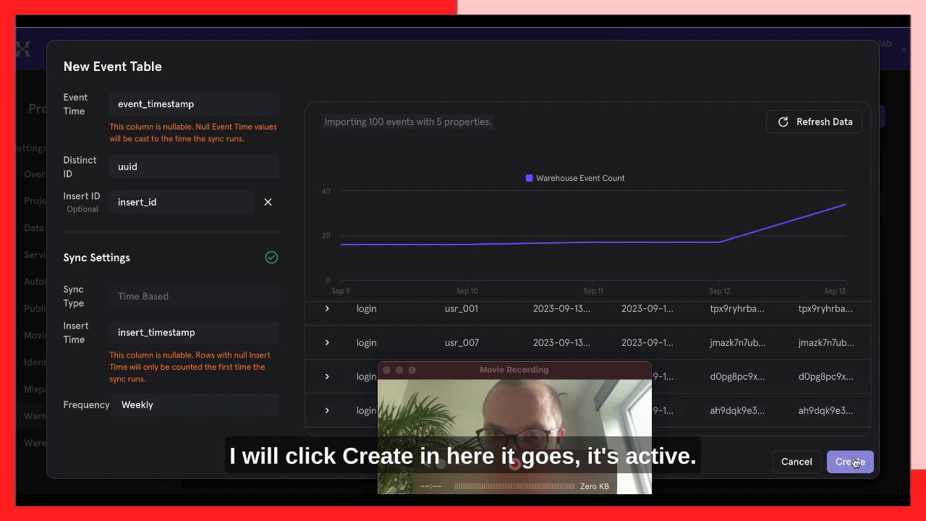
{"action": "left_click_drag", "start_coordinate": [597, 378], "coordinate": [866, 360]}
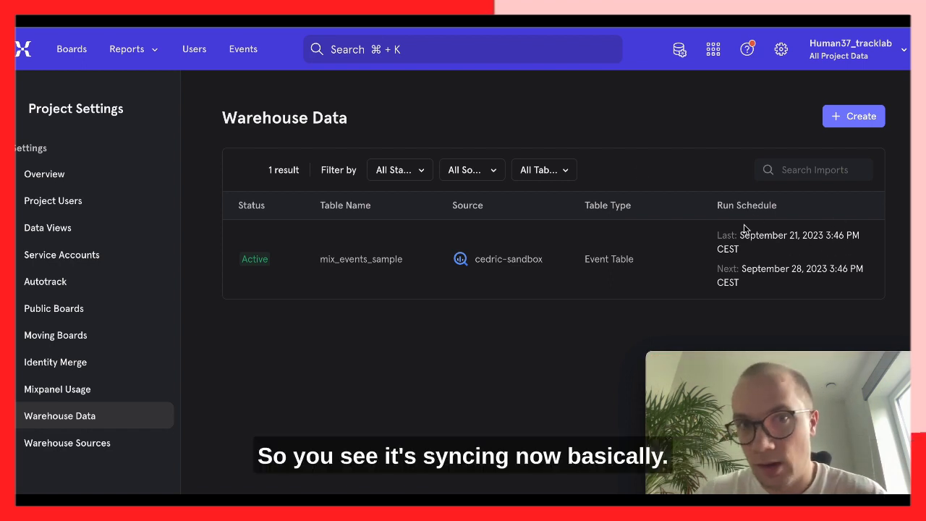
- View the project's events for the last 7 days to check for imported data
{"action": "left_click", "coordinate": [243, 49]}
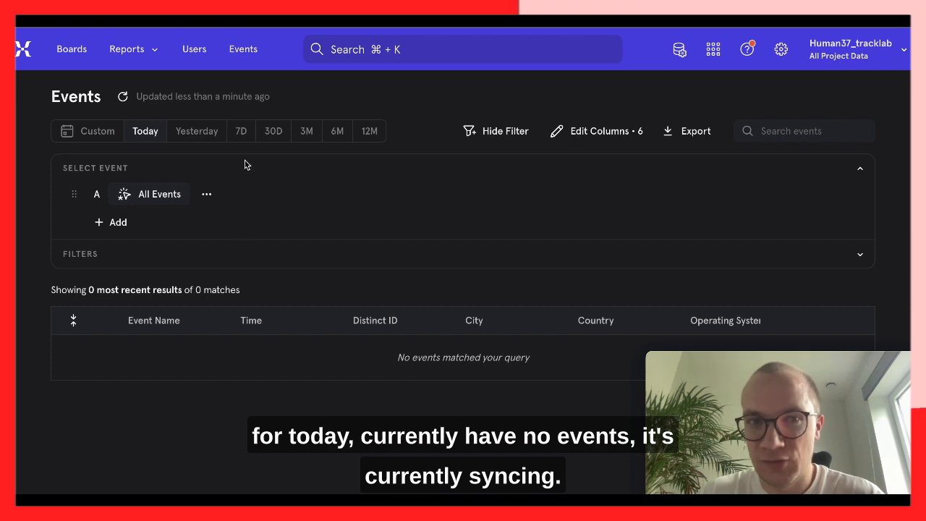
{"action": "mouse_move", "coordinate": [159, 190]}
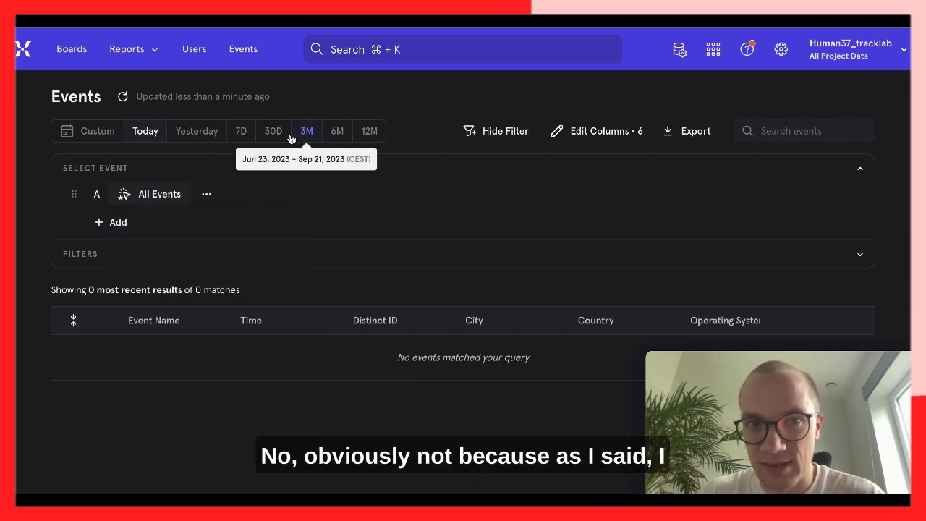
{"action": "left_click", "coordinate": [241, 134]}
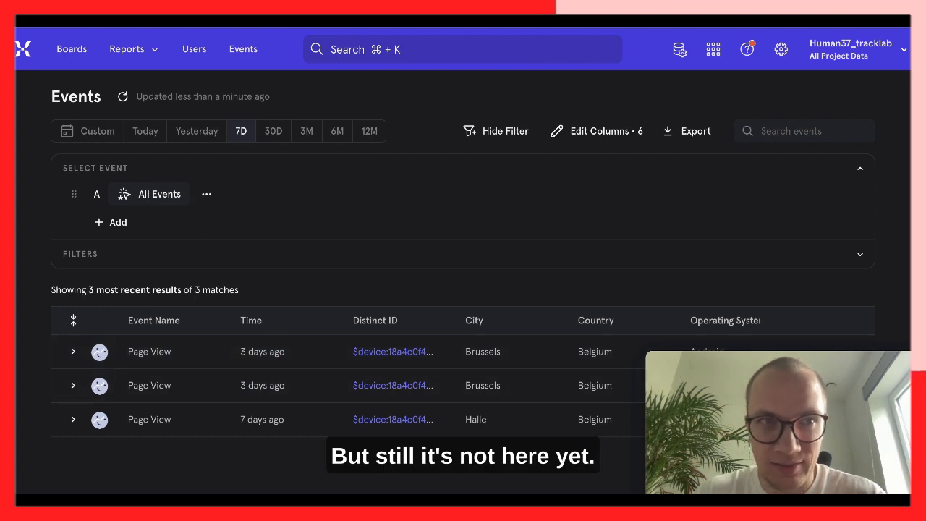
- Refresh the events and look through the list of selectable event names, keeping All Events selected
{"action": "key", "text": "super+r"}
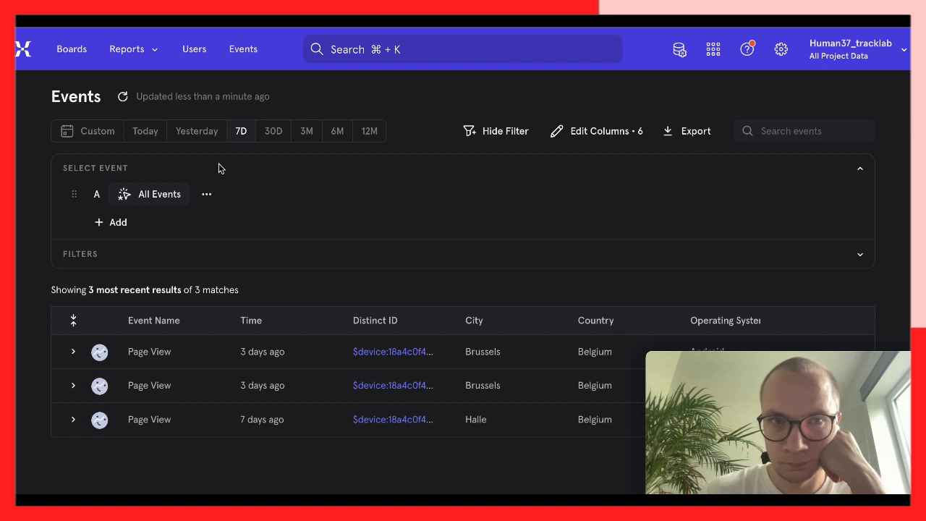
{"action": "left_click", "coordinate": [127, 100]}
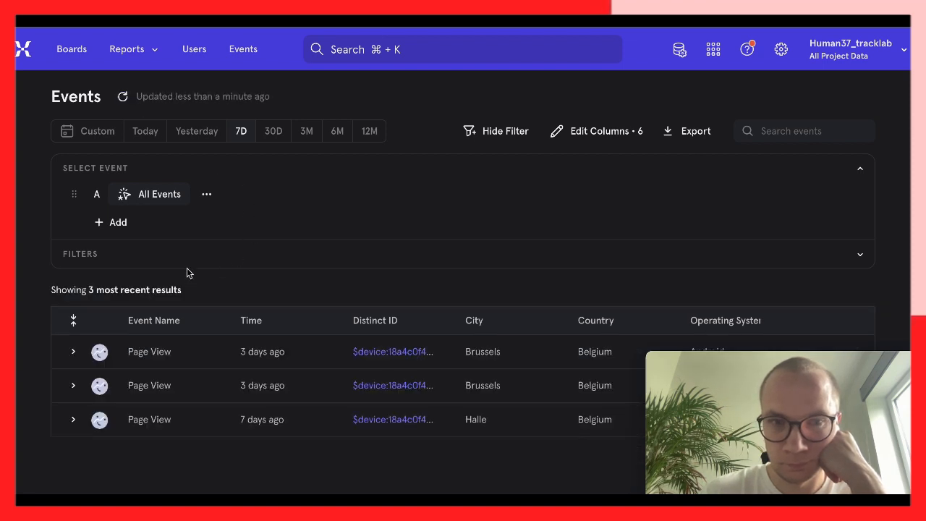
{"action": "left_click", "coordinate": [155, 201]}
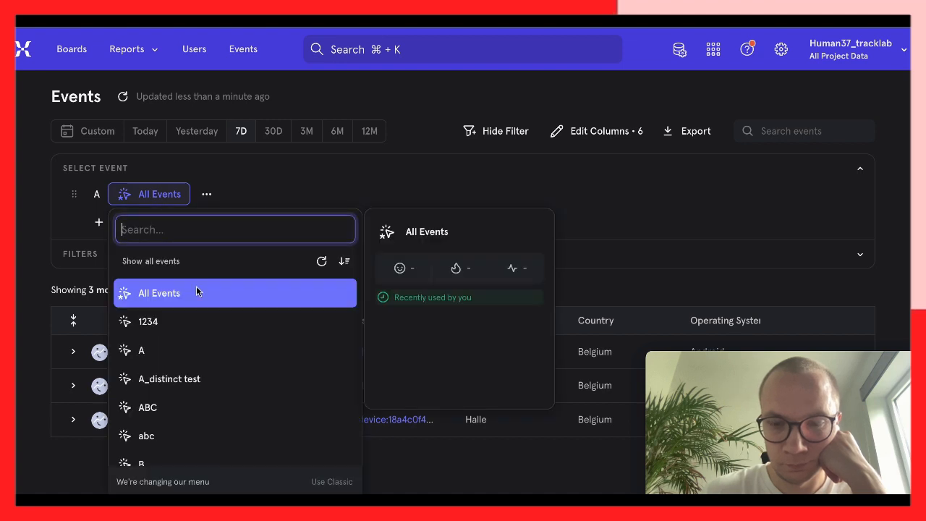
{"action": "left_click", "coordinate": [370, 206]}
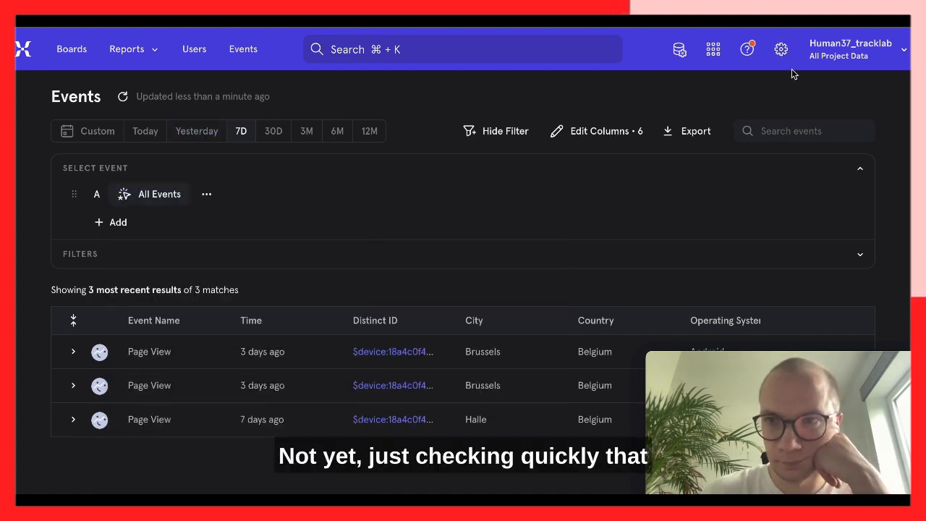
- Open the mix_events_sample import from the project's Warehouse Data settings to check its sync history
{"action": "left_click", "coordinate": [781, 48]}
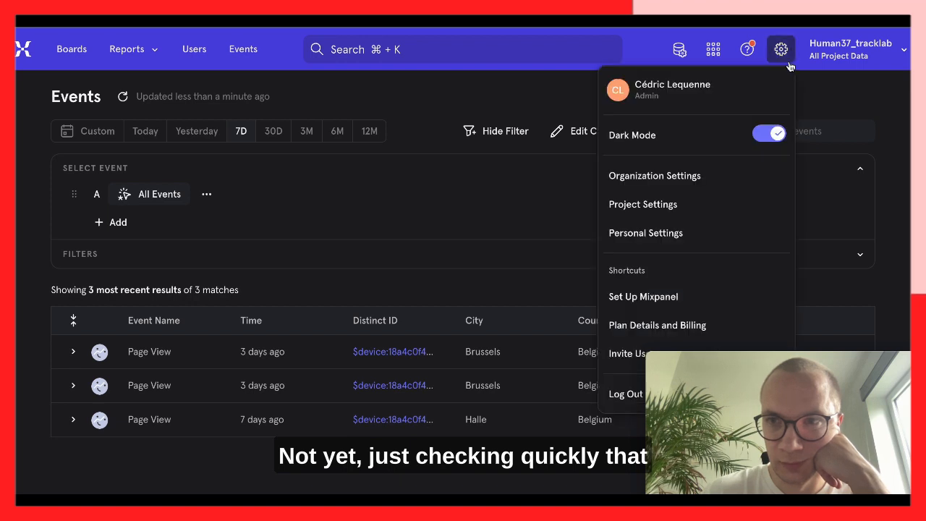
{"action": "left_click", "coordinate": [679, 217]}
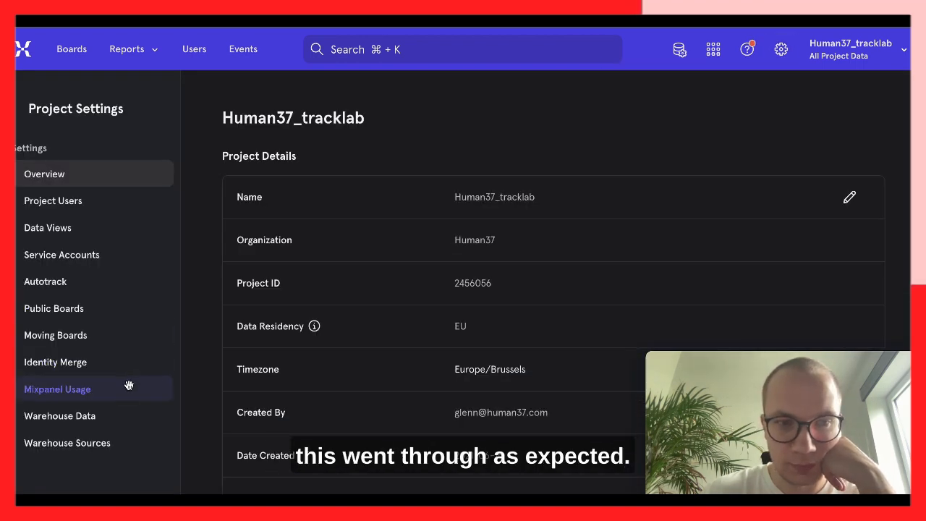
{"action": "left_click", "coordinate": [116, 416]}
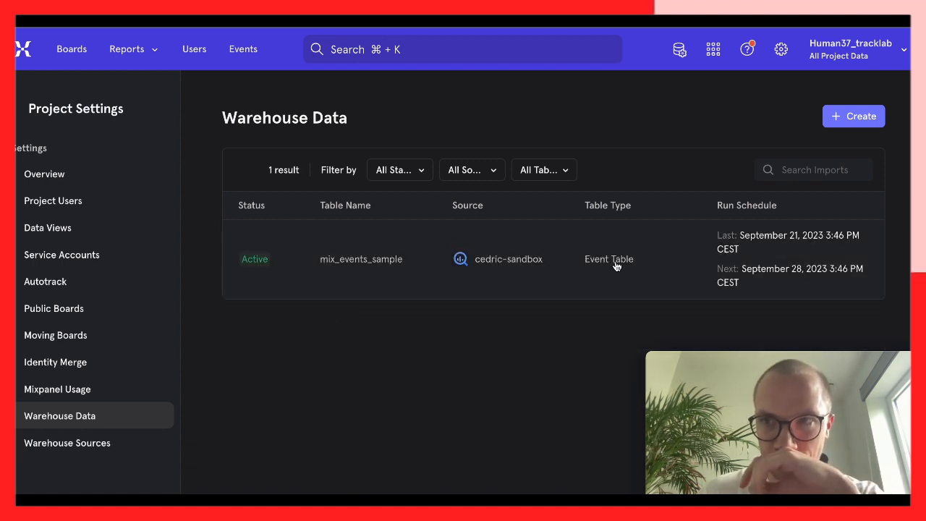
{"action": "left_click", "coordinate": [748, 249]}
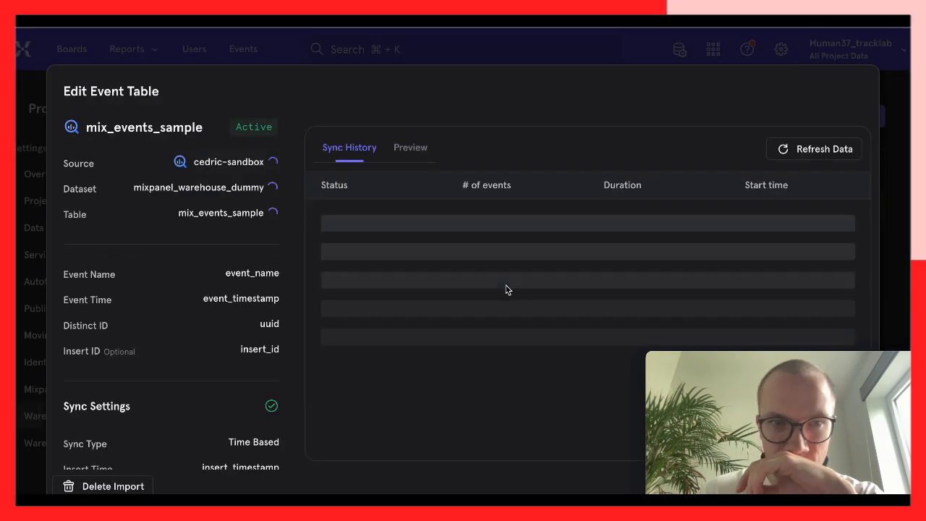
- Review the mix_events_sample import's settings, sync history and data preview, and close the event table without saving changes
{"action": "scroll", "coordinate": [226, 257], "scroll_direction": "down", "scroll_amount": 3}
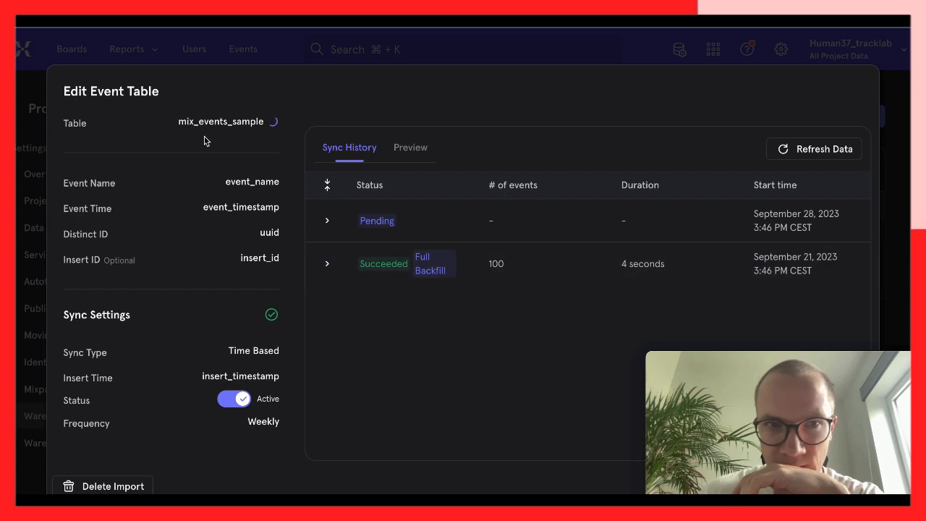
{"action": "left_click", "coordinate": [400, 157]}
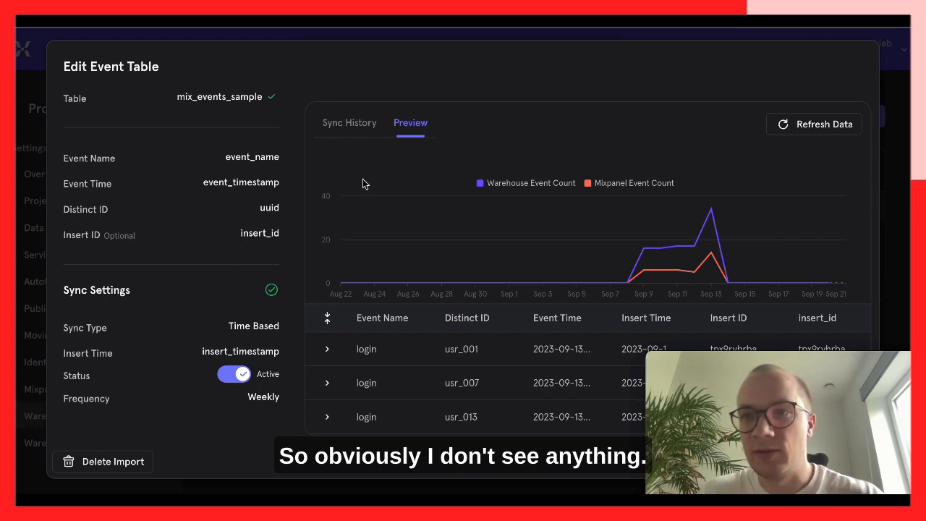
{"action": "mouse_move", "coordinate": [687, 382]}
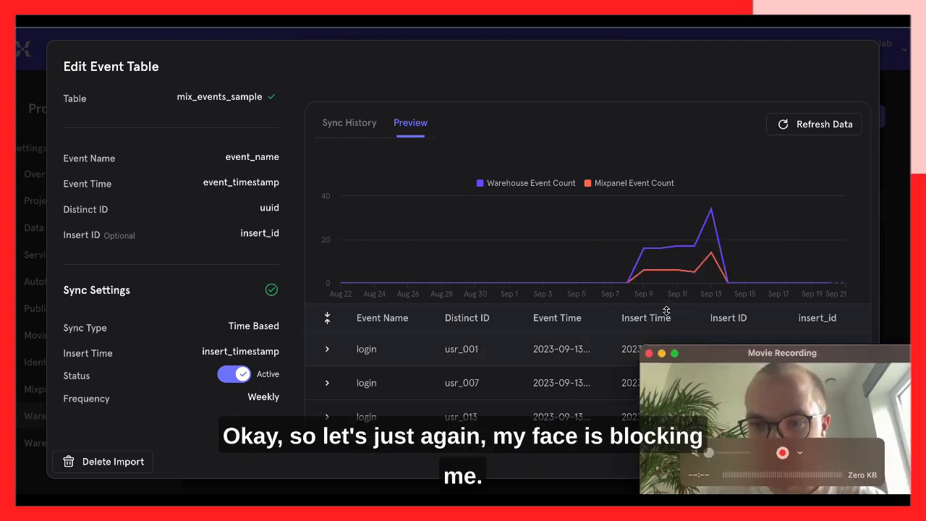
{"action": "left_click_drag", "start_coordinate": [687, 382], "coordinate": [493, 382]}
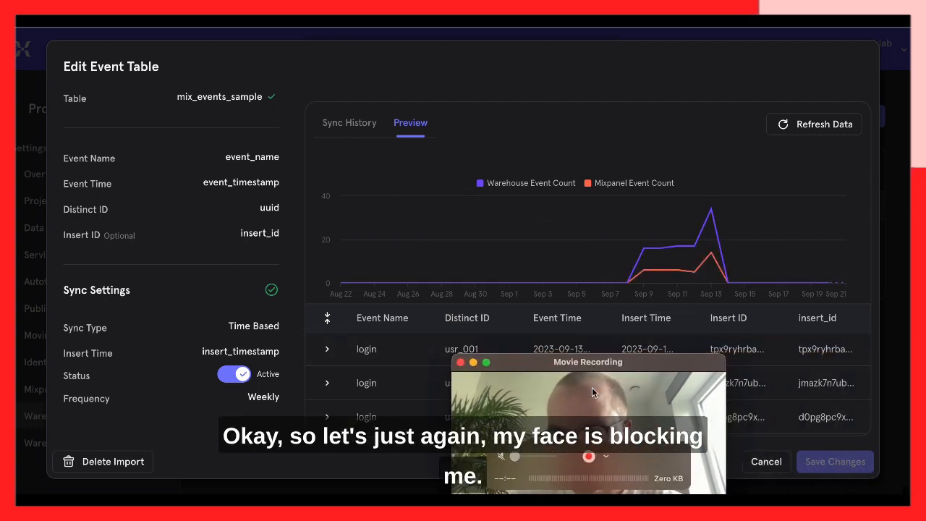
{"action": "left_click", "coordinate": [766, 461]}
{"action": "left_click_drag", "start_coordinate": [651, 400], "coordinate": [853, 400]}
- Show the project's events for the fixed date range Sep 11, 2023 to Sep 14, 2023
{"action": "left_click", "coordinate": [240, 50]}
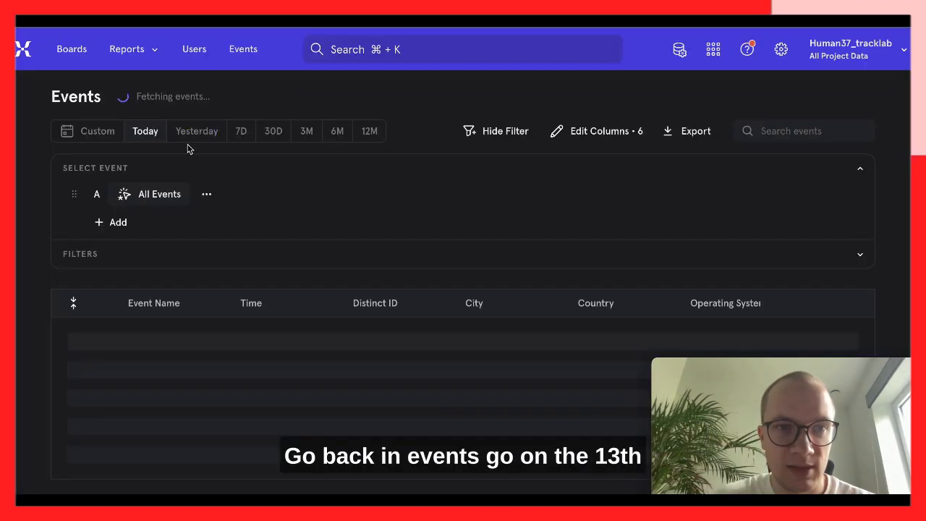
{"action": "left_click", "coordinate": [100, 133]}
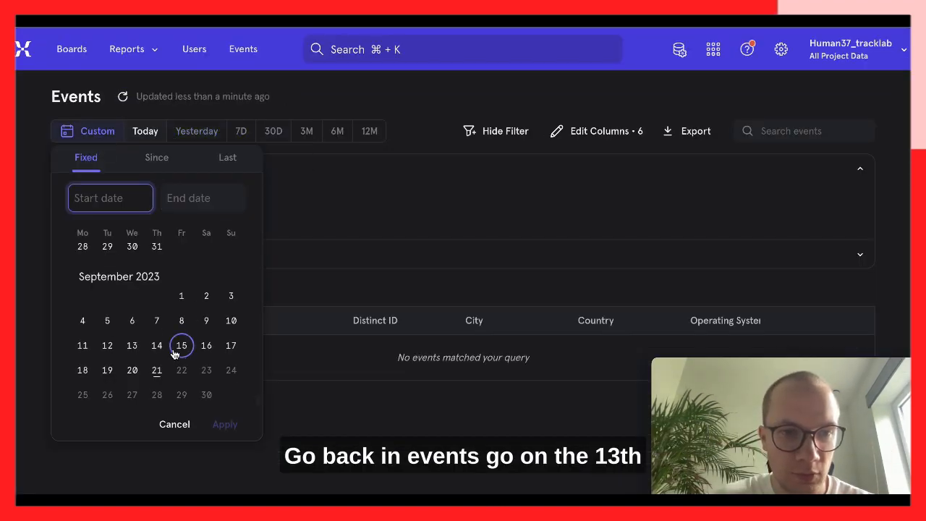
{"action": "left_click", "coordinate": [83, 345]}
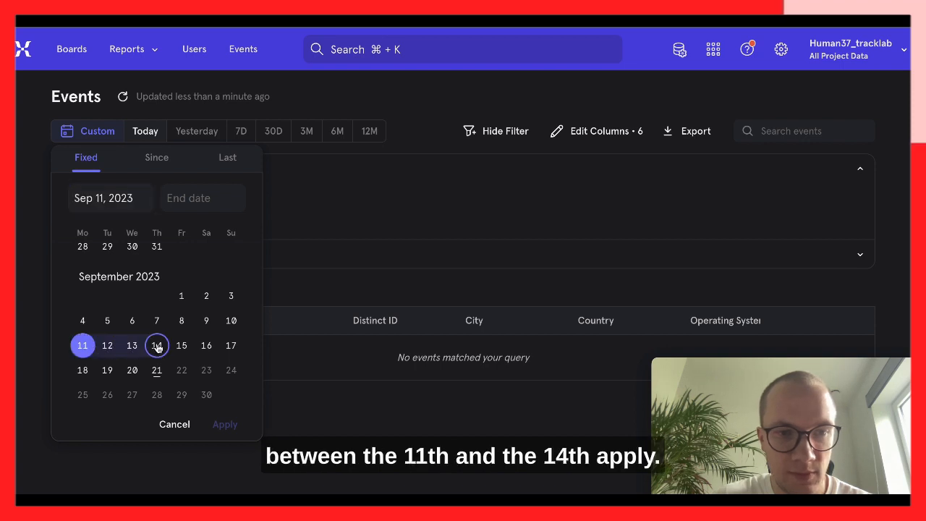
{"action": "left_click", "coordinate": [157, 345]}
{"action": "left_click", "coordinate": [236, 431]}
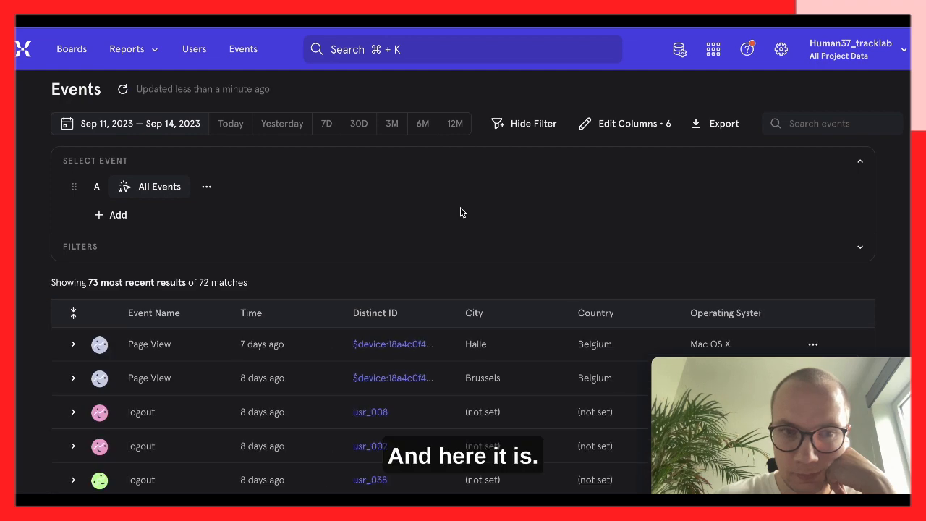
- Look through the event list for the login and logout events imported from the warehouse and their distinct IDs
{"action": "scroll", "coordinate": [204, 332], "scroll_direction": "down", "scroll_amount": 2}
{"action": "scroll", "coordinate": [204, 333], "scroll_direction": "down", "scroll_amount": 1}
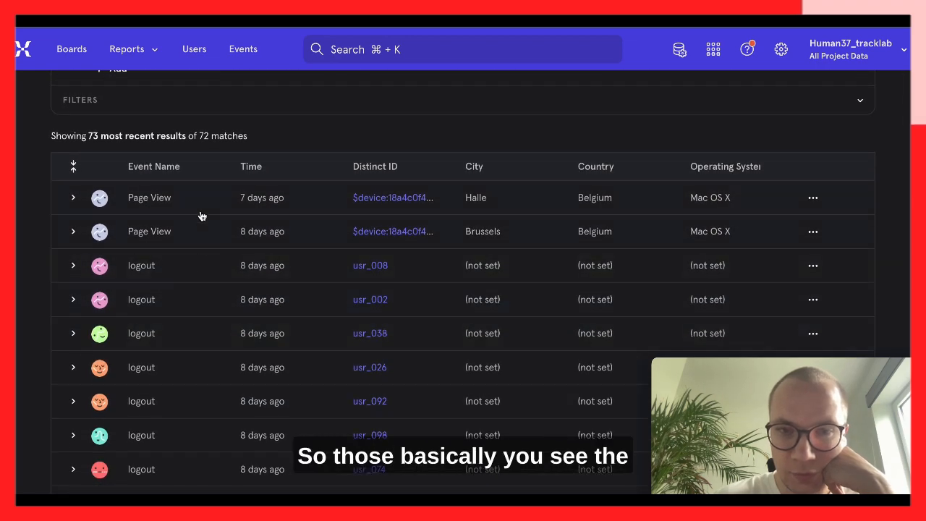
{"action": "scroll", "coordinate": [202, 385], "scroll_direction": "down", "scroll_amount": 2}
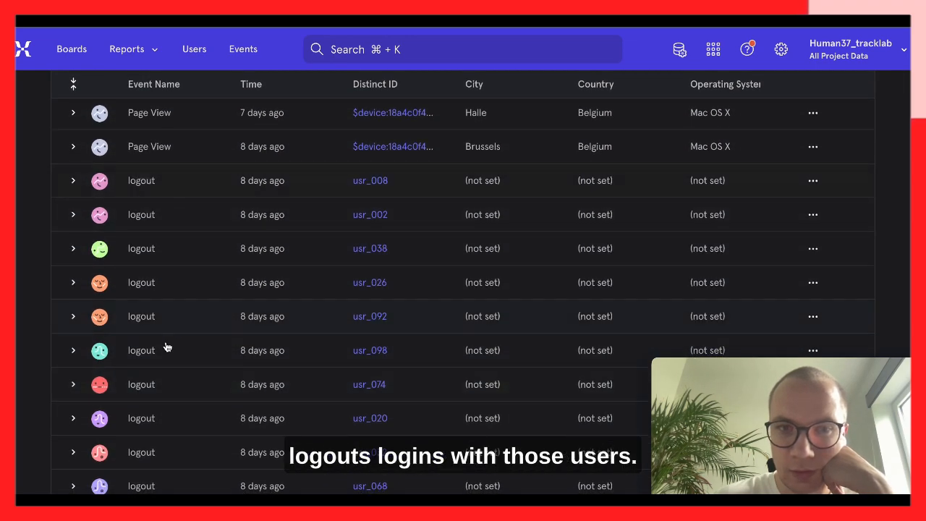
{"action": "scroll", "coordinate": [173, 373], "scroll_direction": "down", "scroll_amount": 1}
{"action": "scroll", "coordinate": [173, 373], "scroll_direction": "down", "scroll_amount": 5}
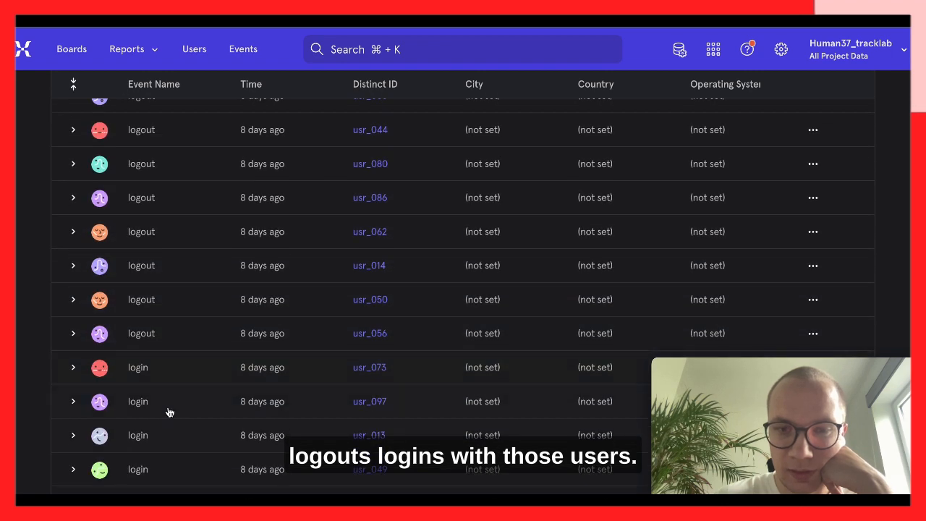
{"action": "scroll", "coordinate": [382, 415], "scroll_direction": "down", "scroll_amount": 5}
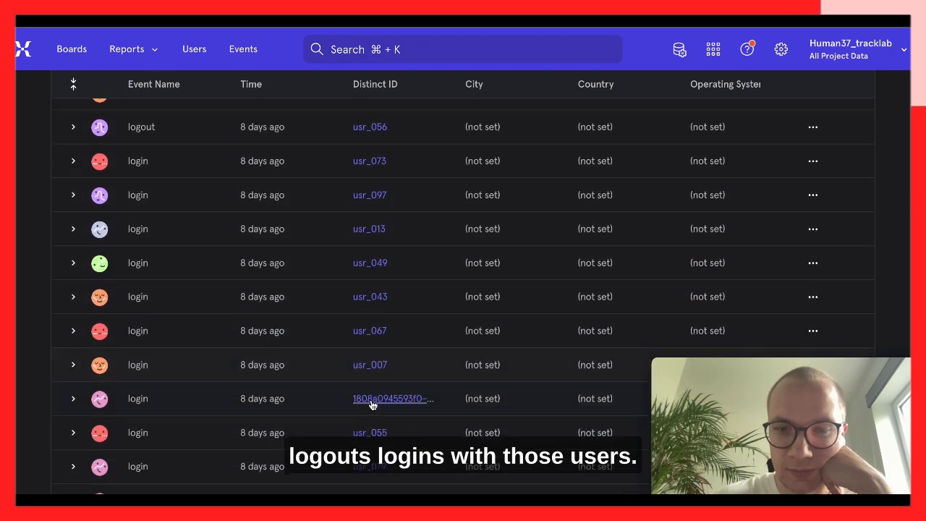
{"action": "scroll", "coordinate": [370, 405], "scroll_direction": "down", "scroll_amount": 3}
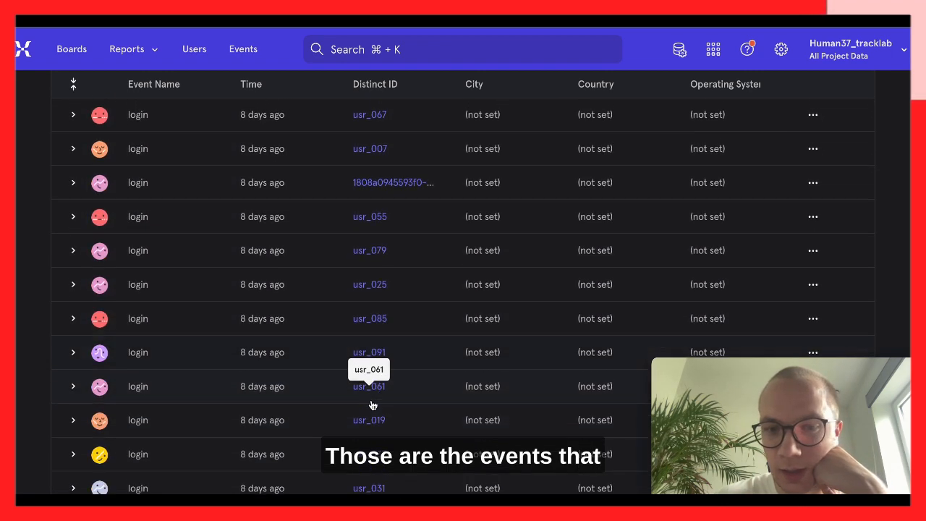
{"action": "scroll", "coordinate": [371, 405], "scroll_direction": "down", "scroll_amount": 1}
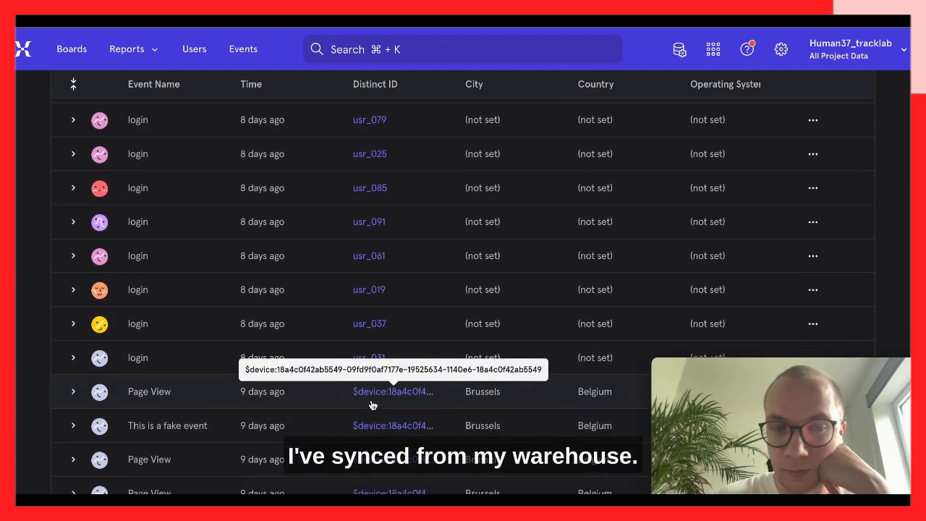
- Expand one of the imported login events and examine its source and warehouse import properties
{"action": "left_click", "coordinate": [76, 320]}
{"action": "scroll", "coordinate": [264, 318], "scroll_direction": "down", "scroll_amount": 3}
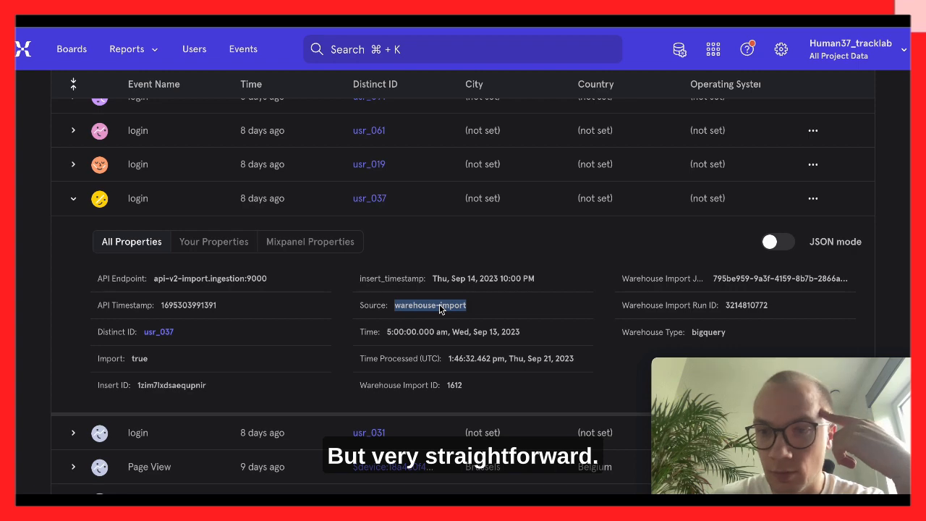
{"action": "scroll", "coordinate": [440, 307], "scroll_direction": "up", "scroll_amount": 1}
{"action": "scroll", "coordinate": [439, 309], "scroll_direction": "up", "scroll_amount": 15}
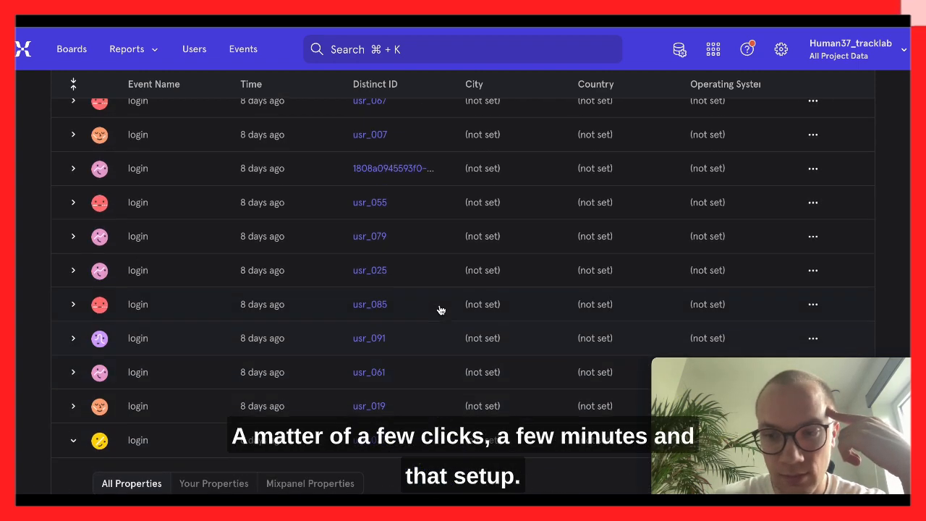